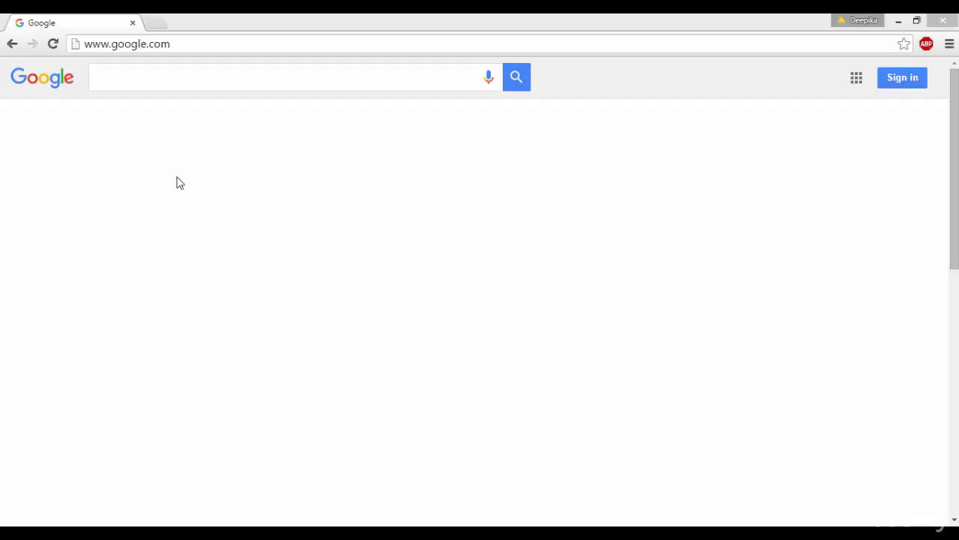
# Search the web for "java 8 download" and open Oracle's Java SE Development Kit 8 Downloads page.
pyautogui.click(253, 70)
pyautogui.write('java 8 downl')
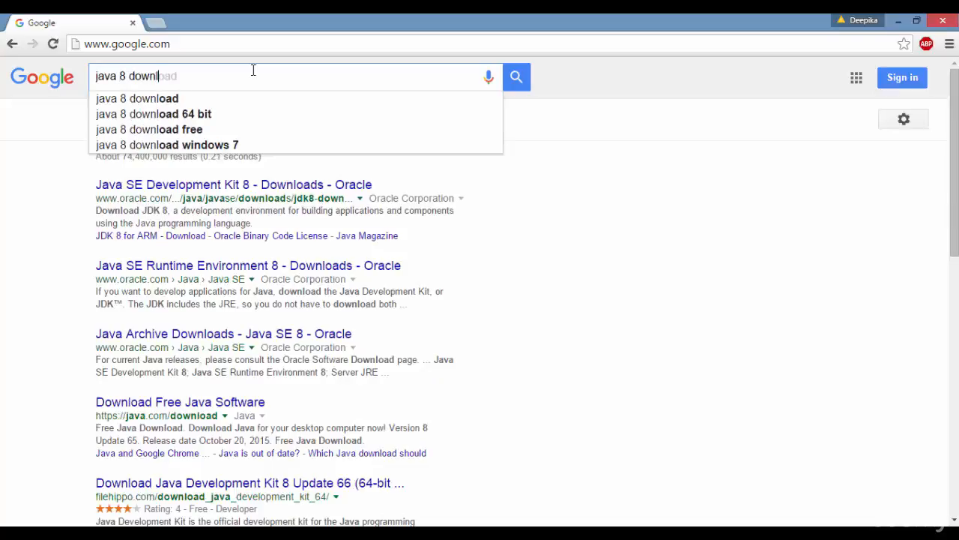
pyautogui.write('oad')
pyautogui.press('Return')
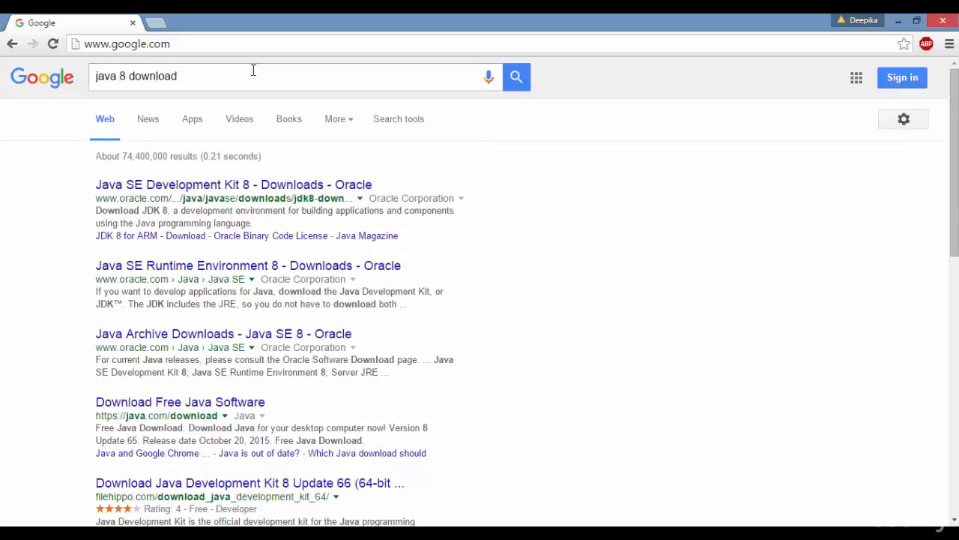
pyautogui.click(183, 188)
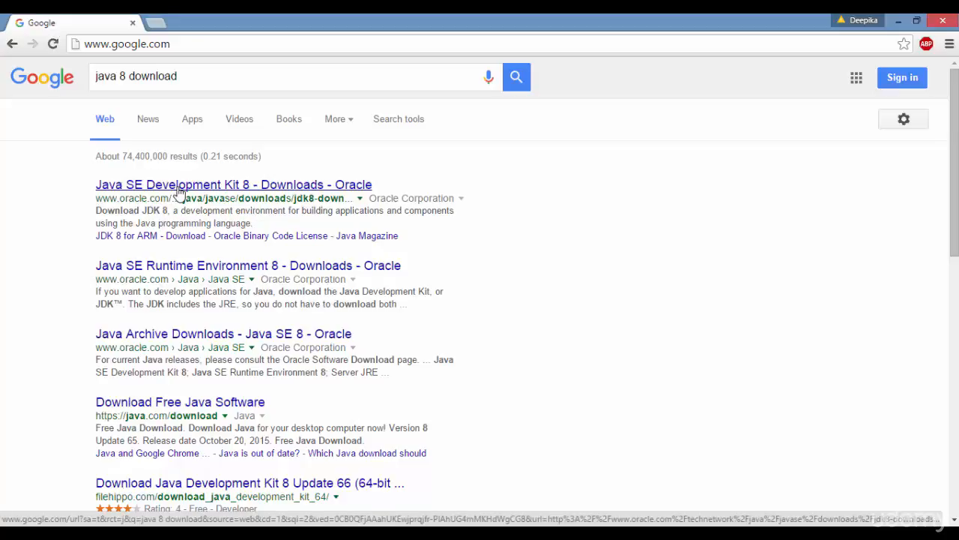
pyautogui.click(262, 534)
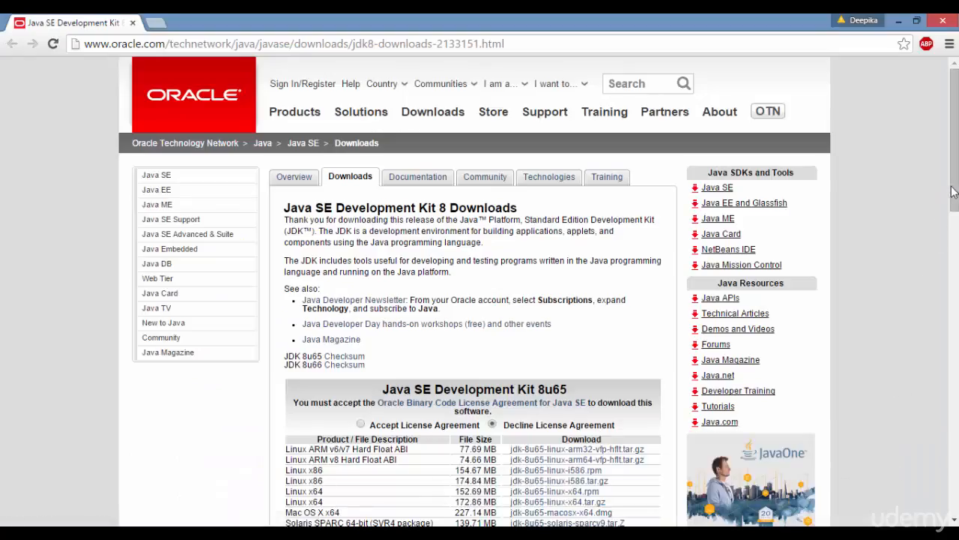
# Accept the license agreement for Java SE Development Kit 8u65 and download the Windows x64 installer.
pyautogui.moveTo(952, 191); pyautogui.dragTo(915, 234)
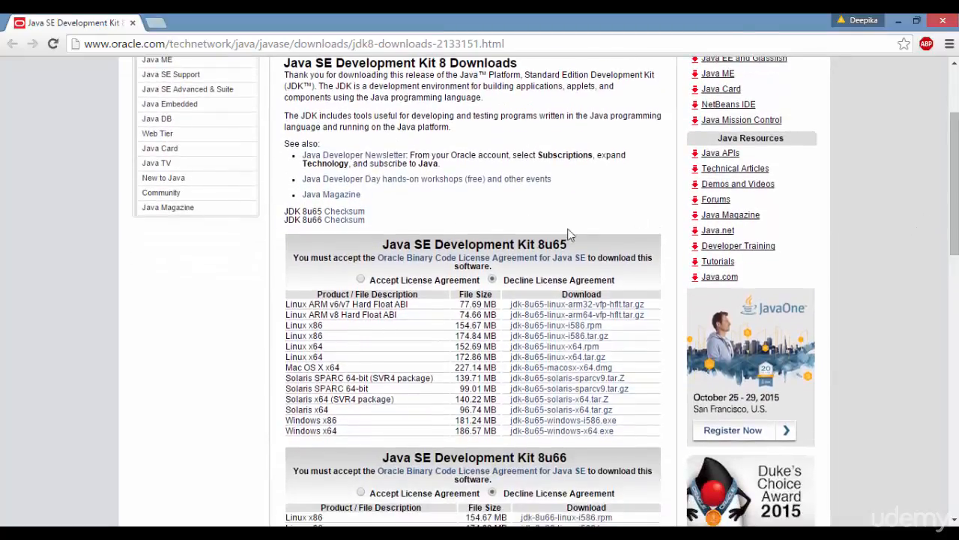
pyautogui.click(361, 279)
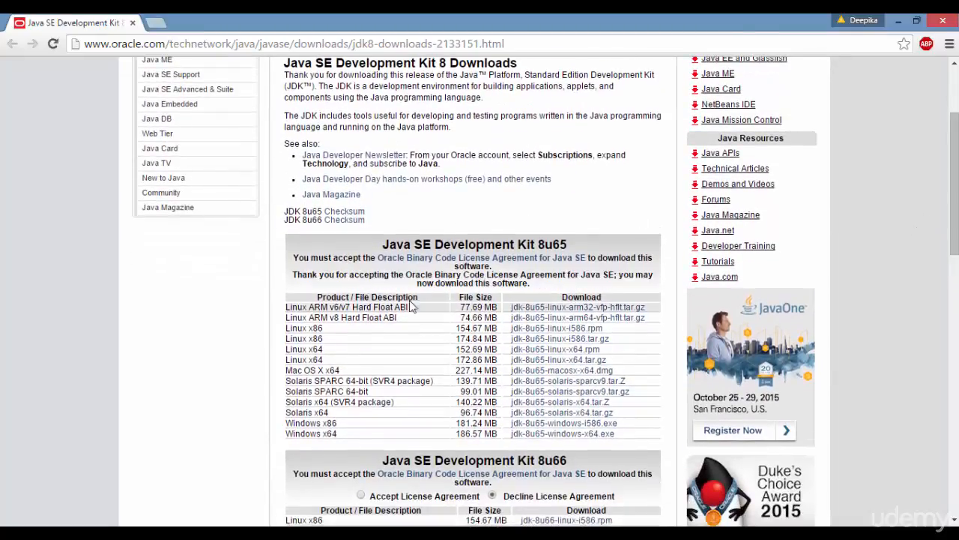
pyautogui.scroll(-3, 936, 211)
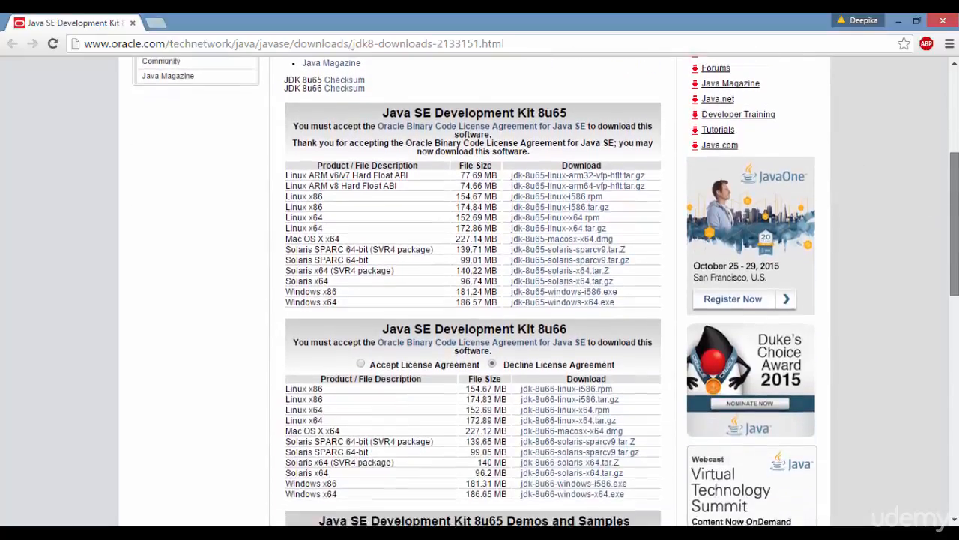
pyautogui.scroll(-1, 474, 292)
pyautogui.click(770, 278)
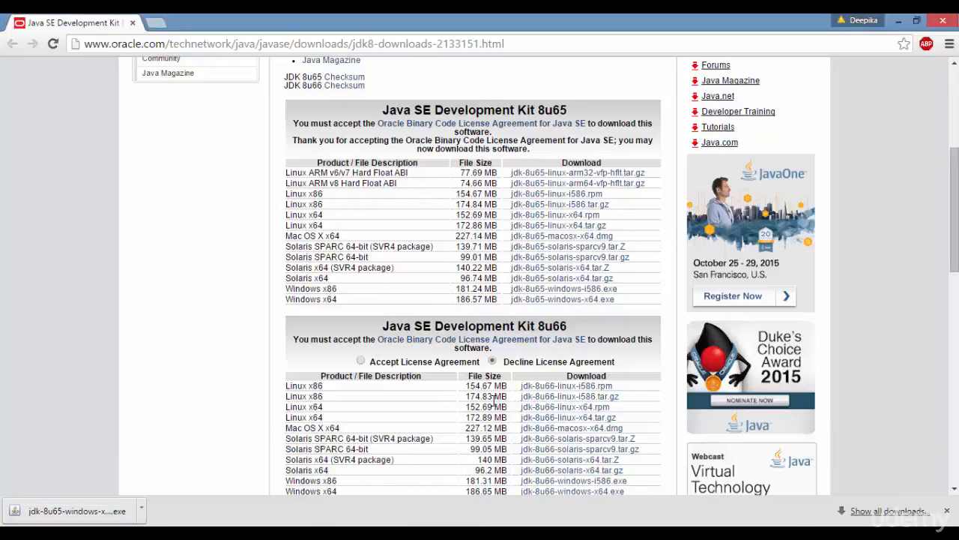
# Launch the downloaded JDK 8u65 installer and start the installation with the default setup options.
pyautogui.click(111, 514)
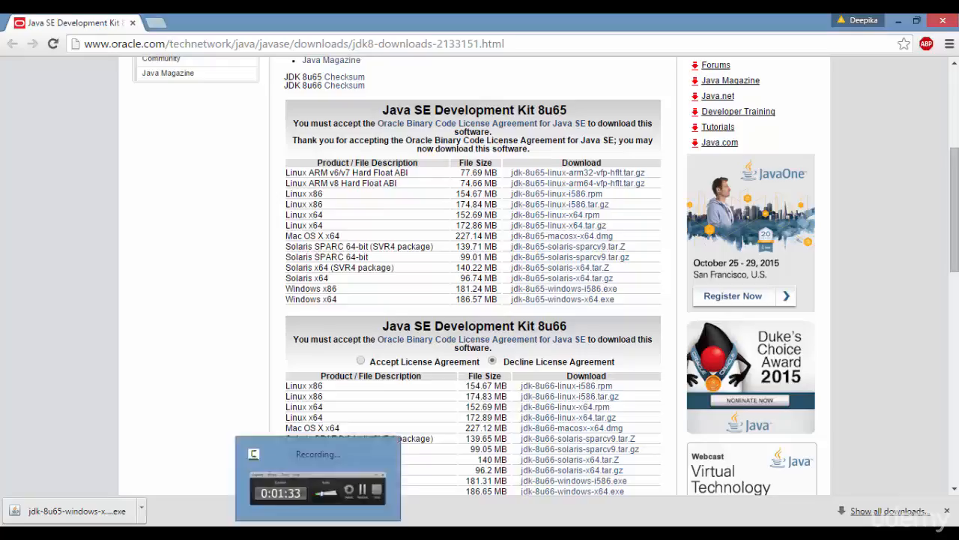
pyautogui.click(903, 483)
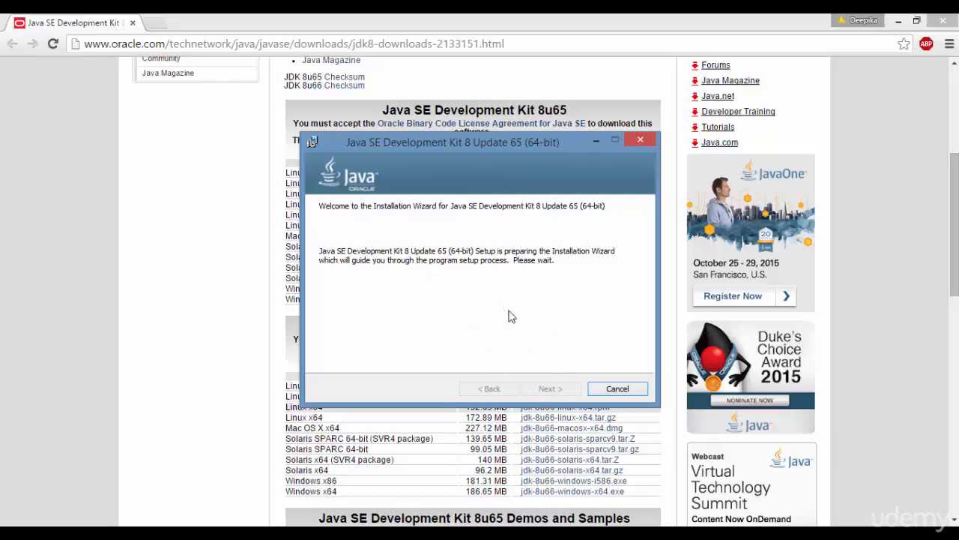
pyautogui.click(697, 533)
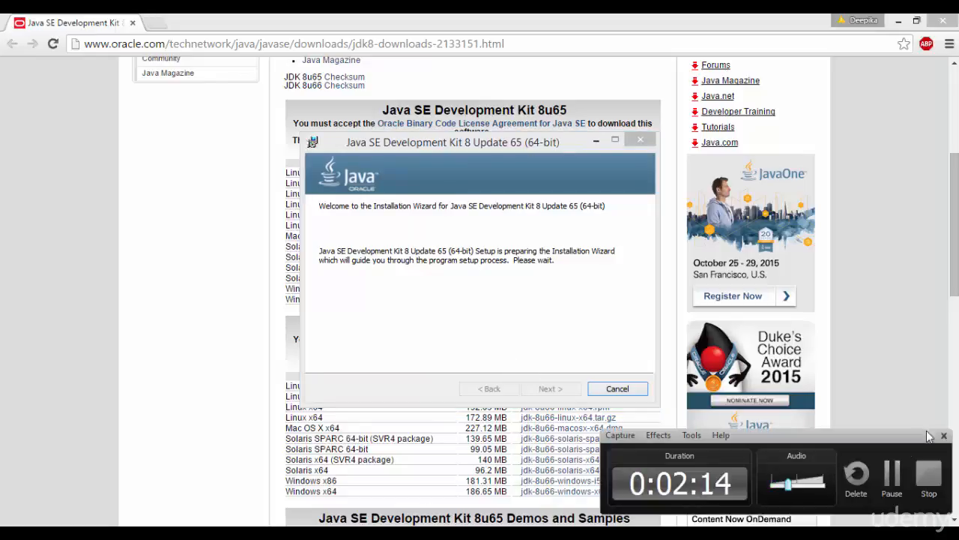
pyautogui.click(888, 486)
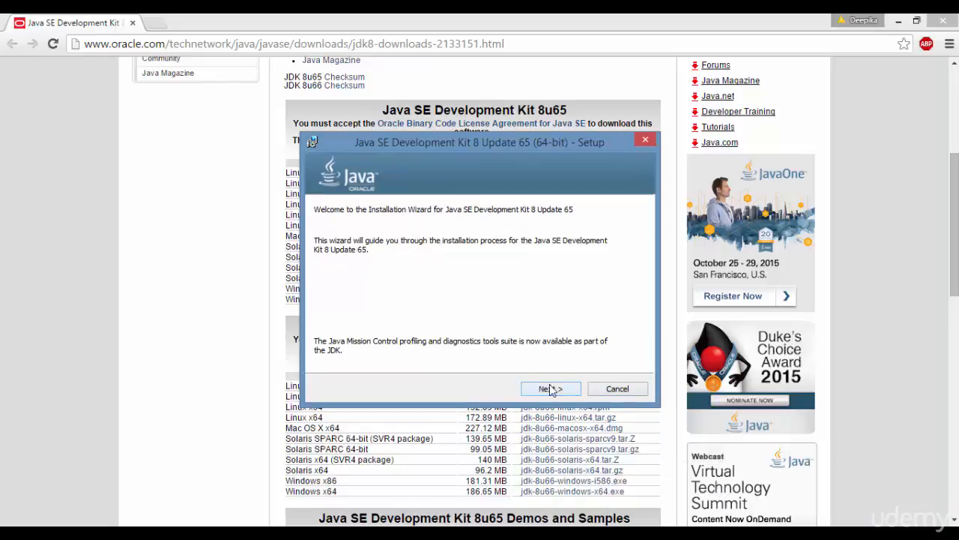
pyautogui.click(550, 388)
pyautogui.click(552, 388)
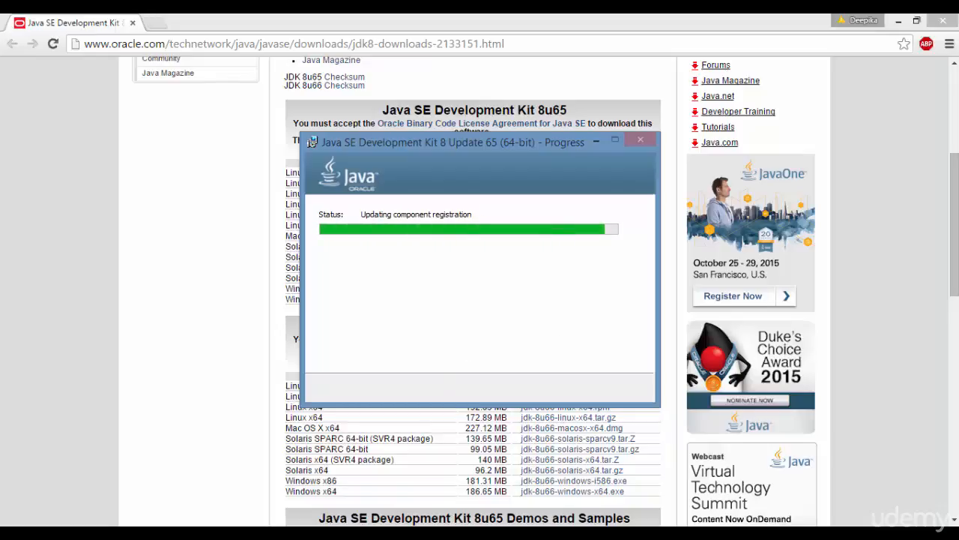
# Accept the default Java destination folder C:\Program Files\Java\jre1.8.0_65, complete the installation and close the installer.
pyautogui.click(318, 532)
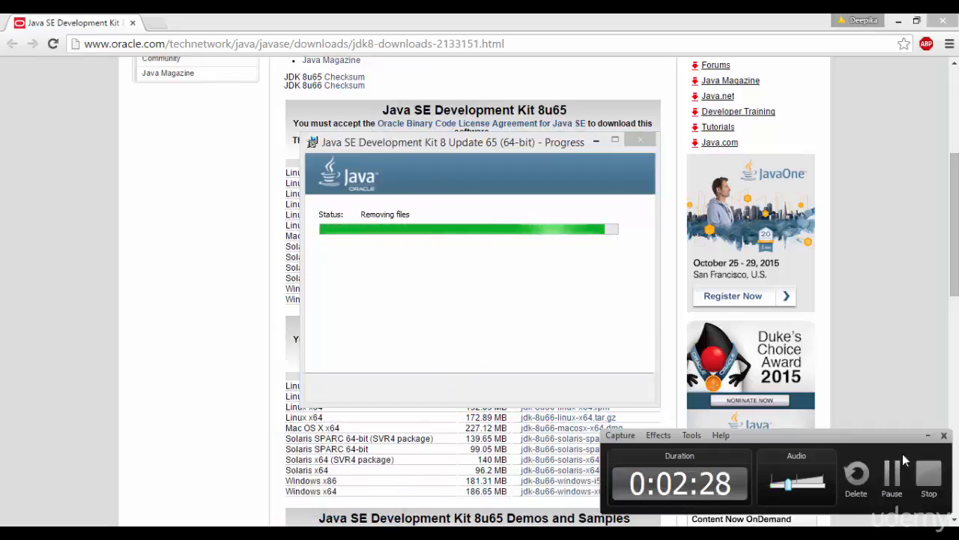
pyautogui.click(896, 469)
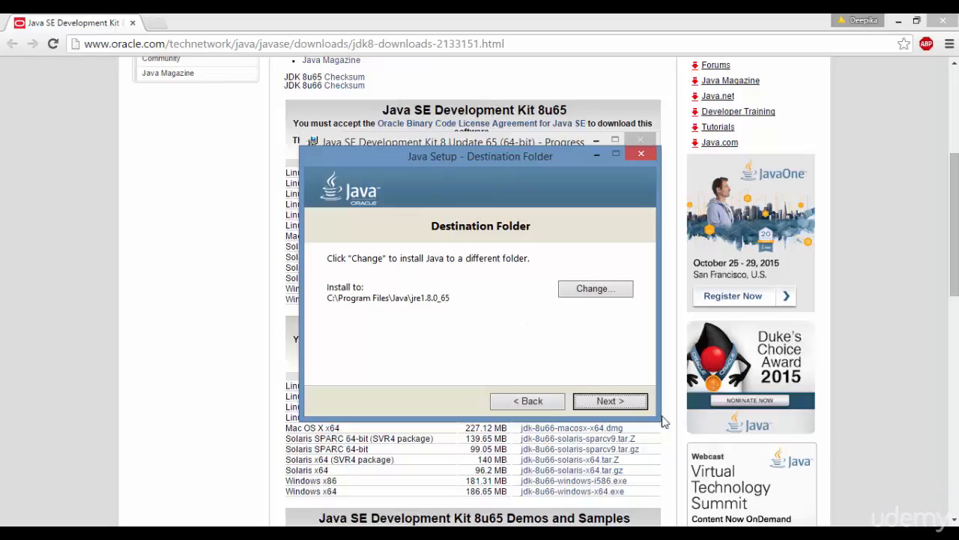
pyautogui.click(632, 402)
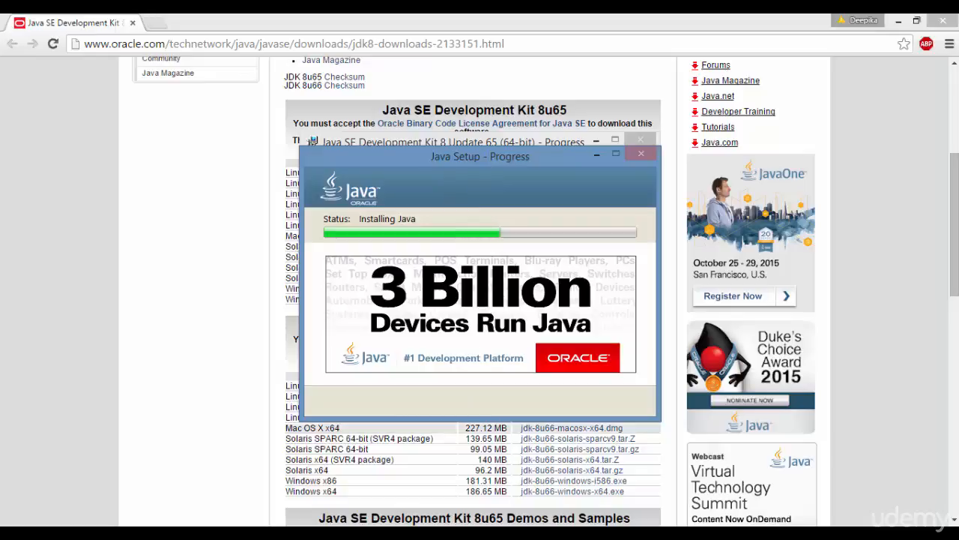
pyautogui.click(301, 533)
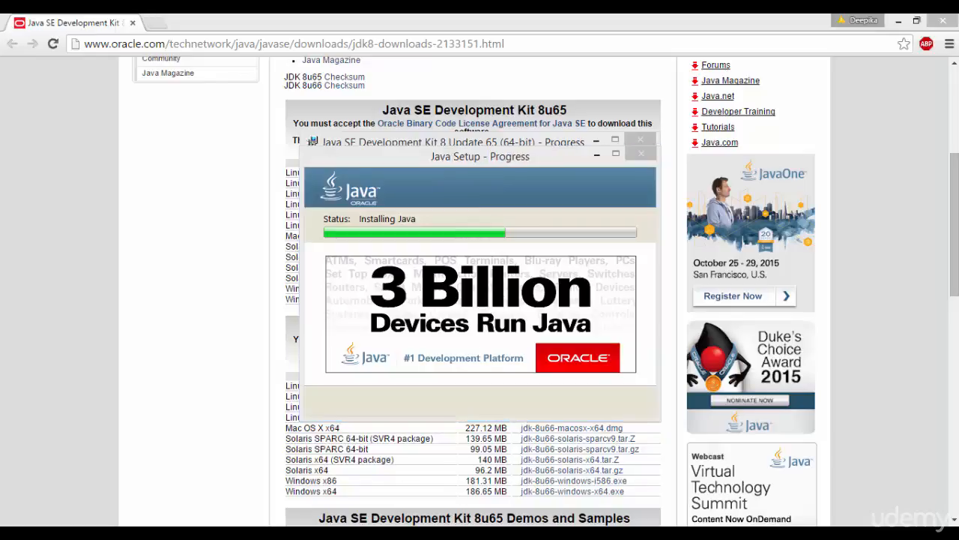
pyautogui.click(892, 480)
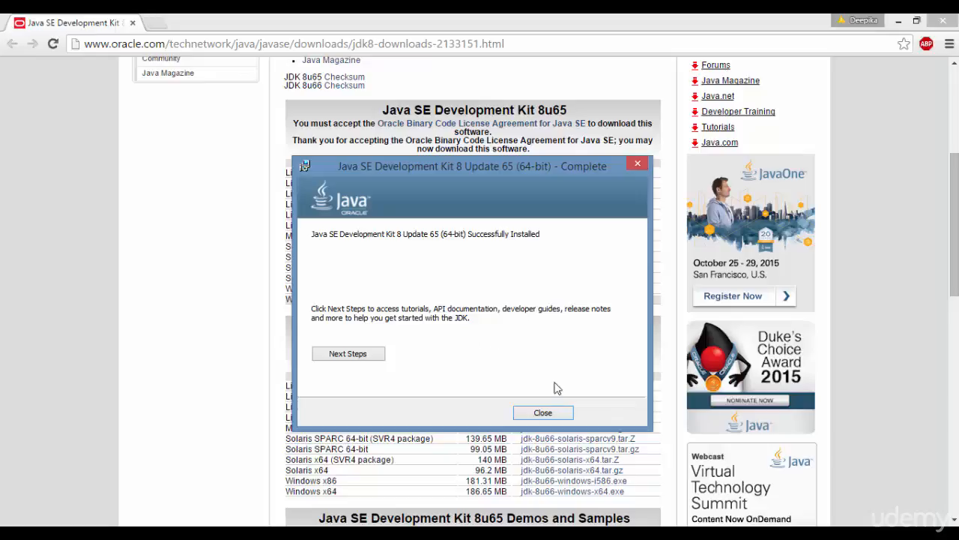
pyautogui.click(544, 414)
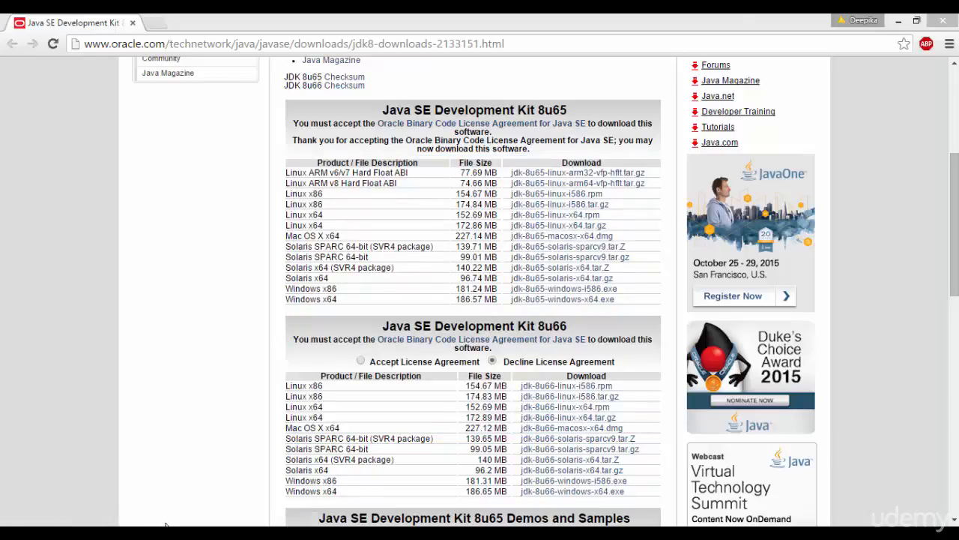
pyautogui.press('super')
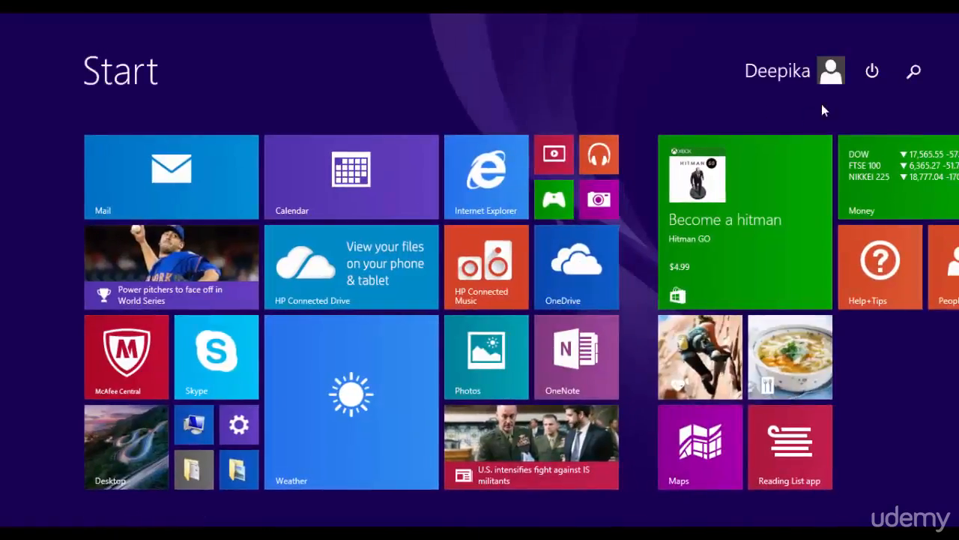
pyautogui.click(913, 72)
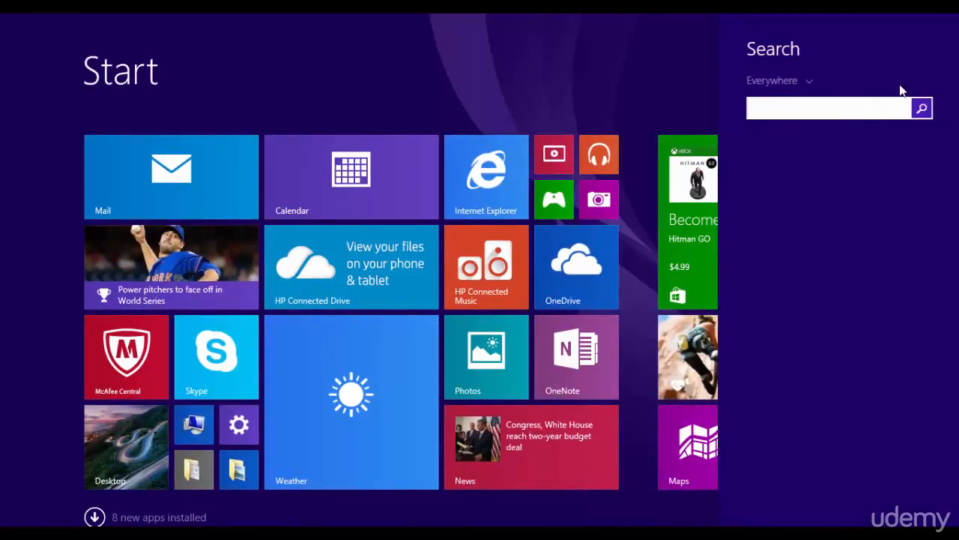
pyautogui.write('Control')
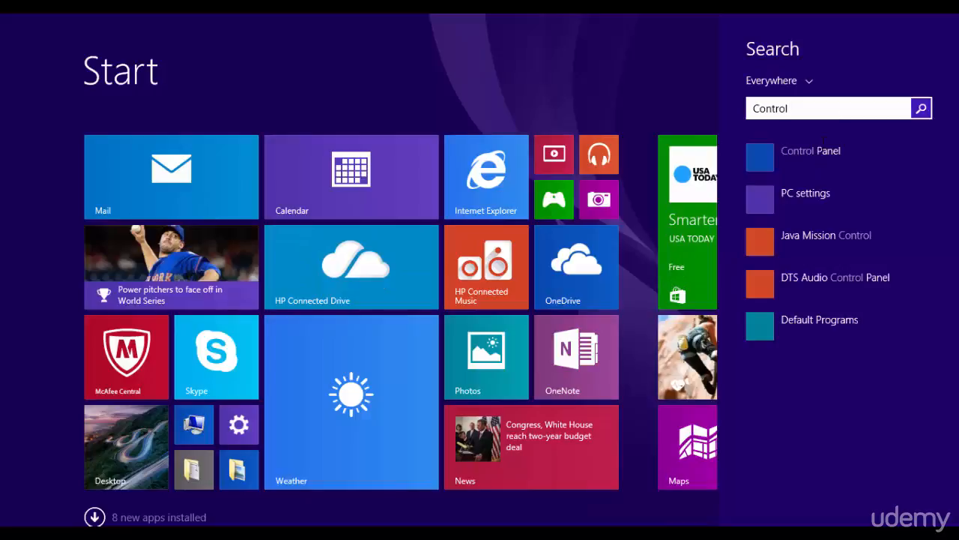
pyautogui.doubleClick(770, 159)
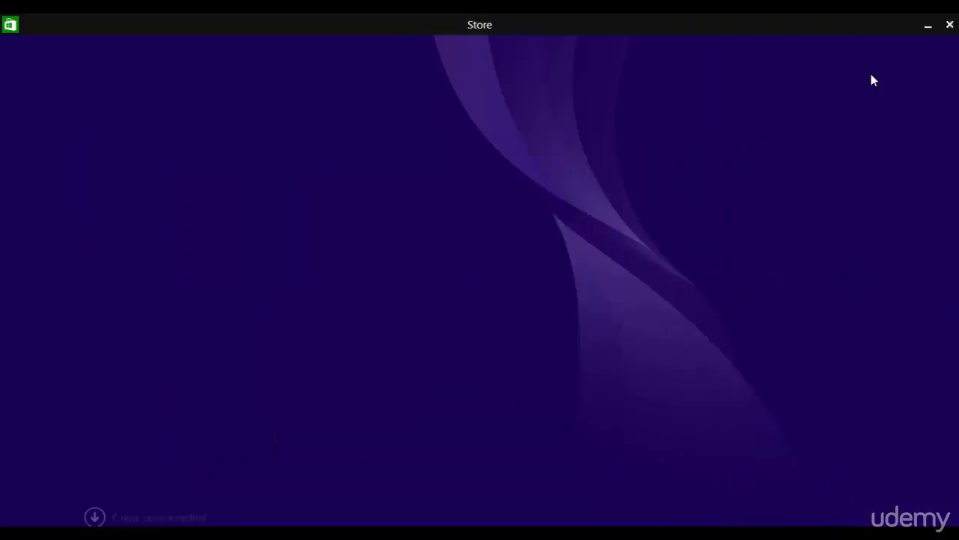
pyautogui.click(950, 25)
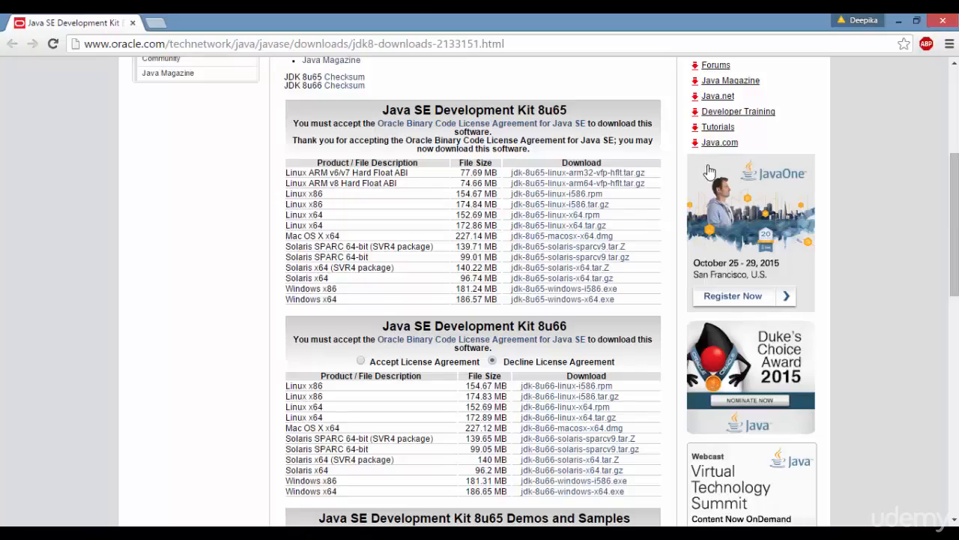
pyautogui.click(319, 533)
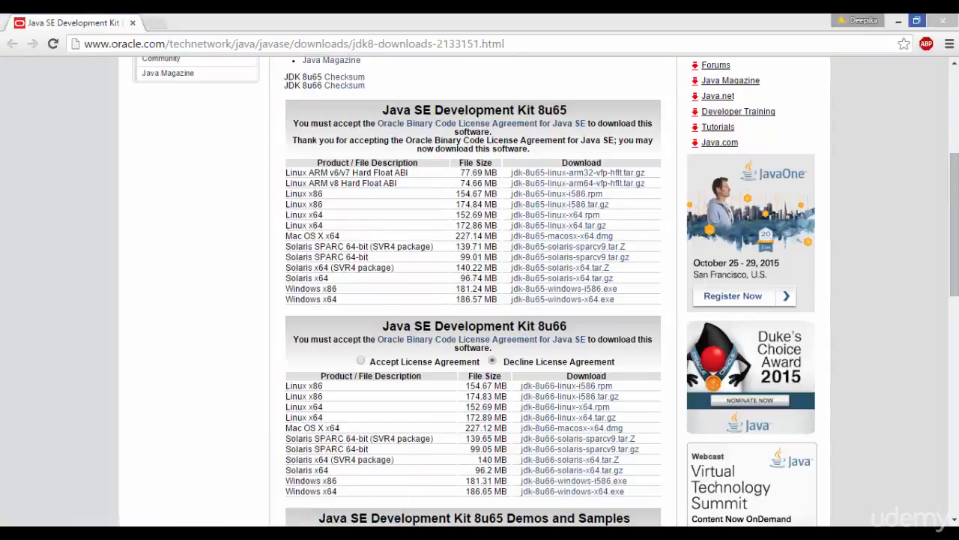
# Search Windows for "control panel" and open Control Panel.
pyautogui.click(17, 536)
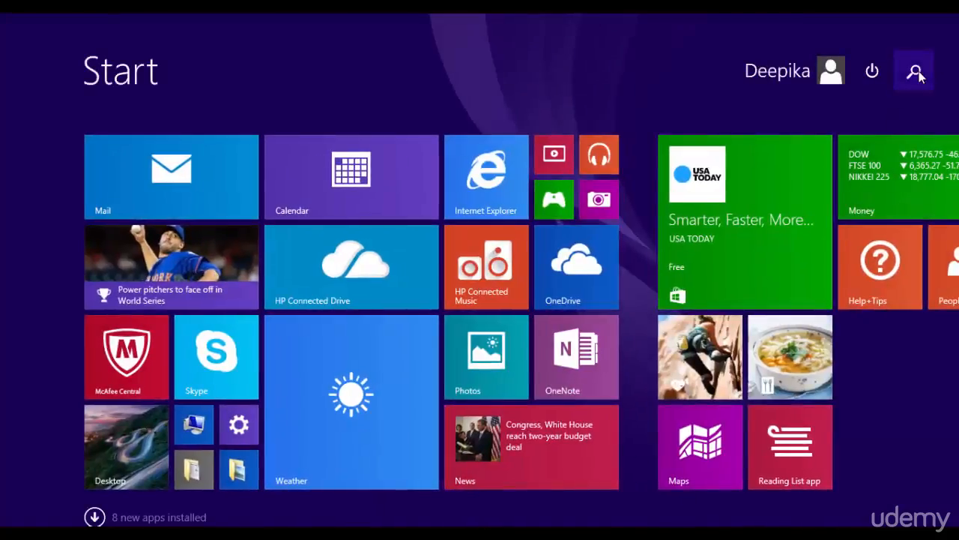
pyautogui.click(916, 72)
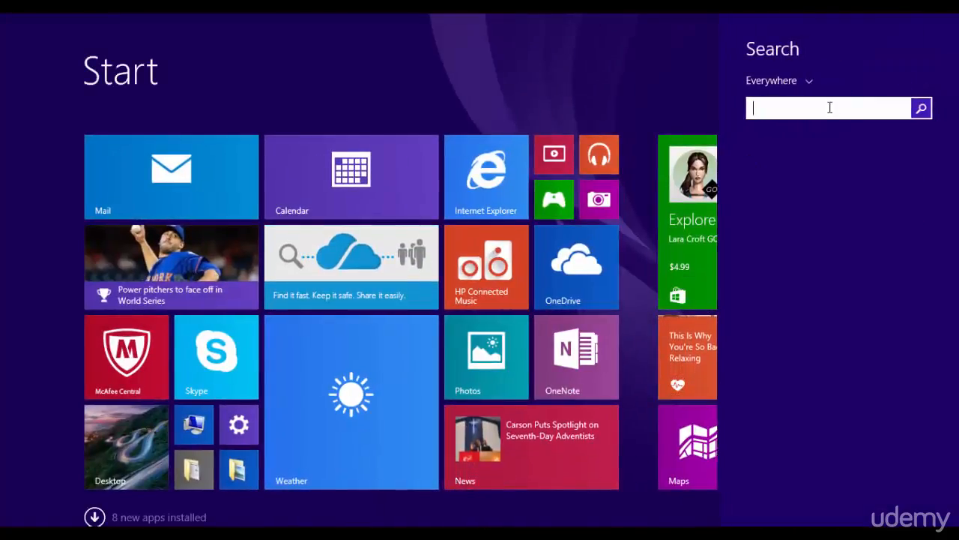
pyautogui.write('dontrol panel')
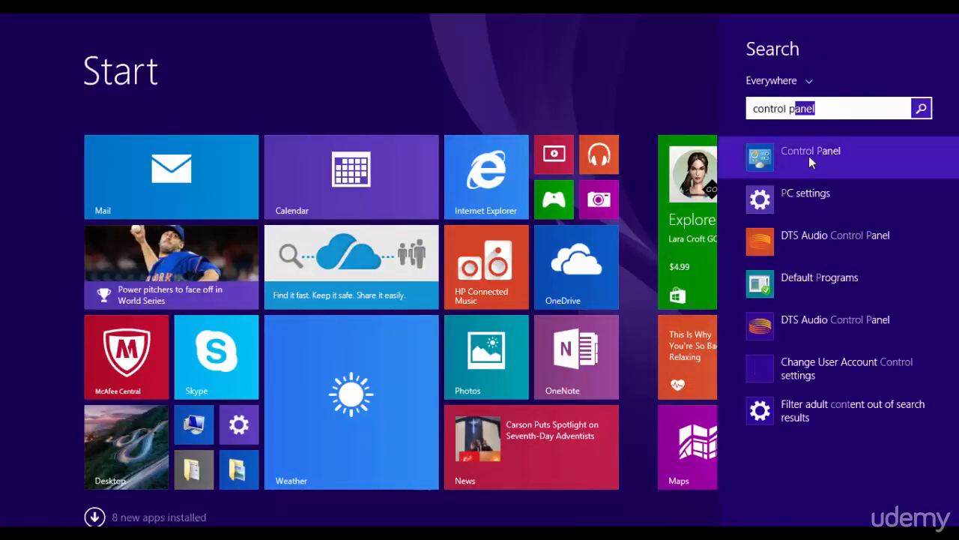
pyautogui.click(809, 156)
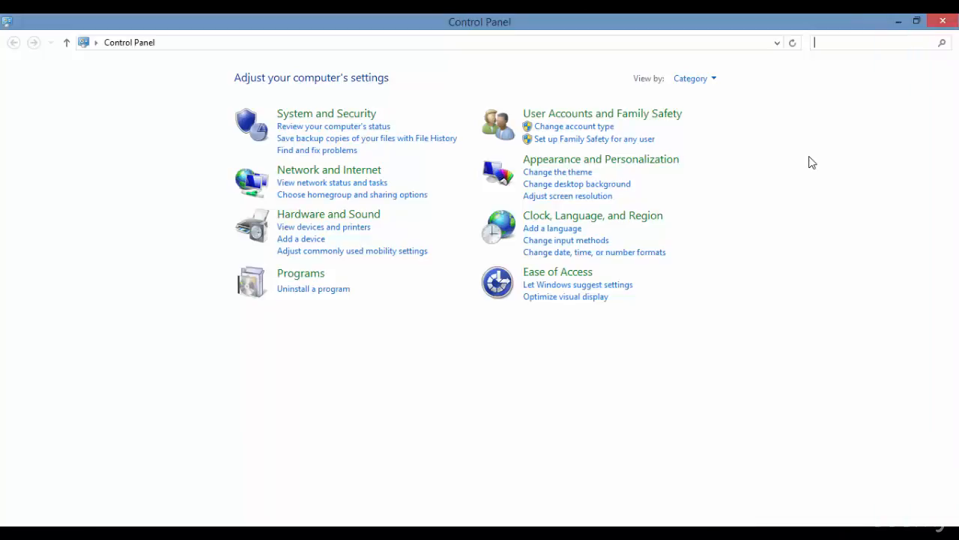
# Try searching the Programs category for "java", and return to the Control Panel home page.
pyautogui.click(317, 274)
pyautogui.click(864, 39)
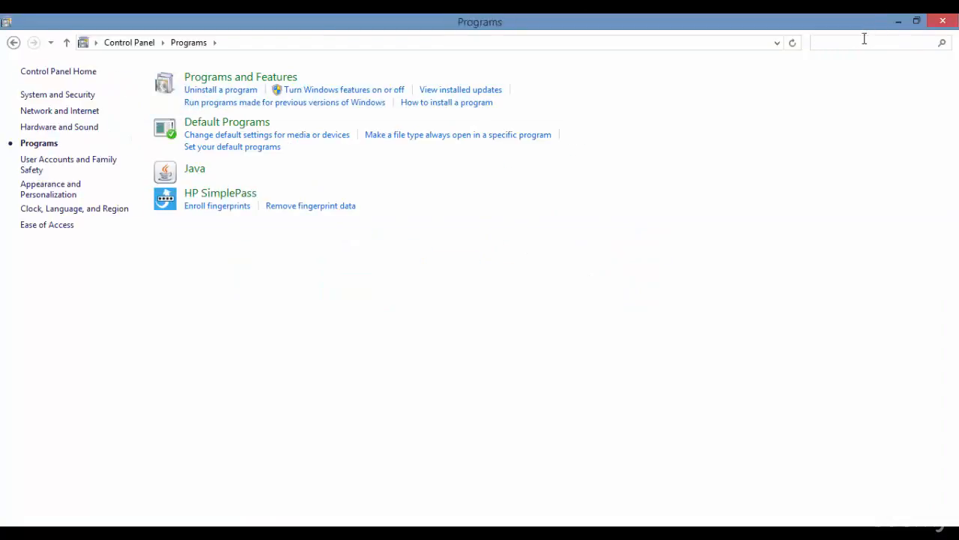
pyautogui.write('java')
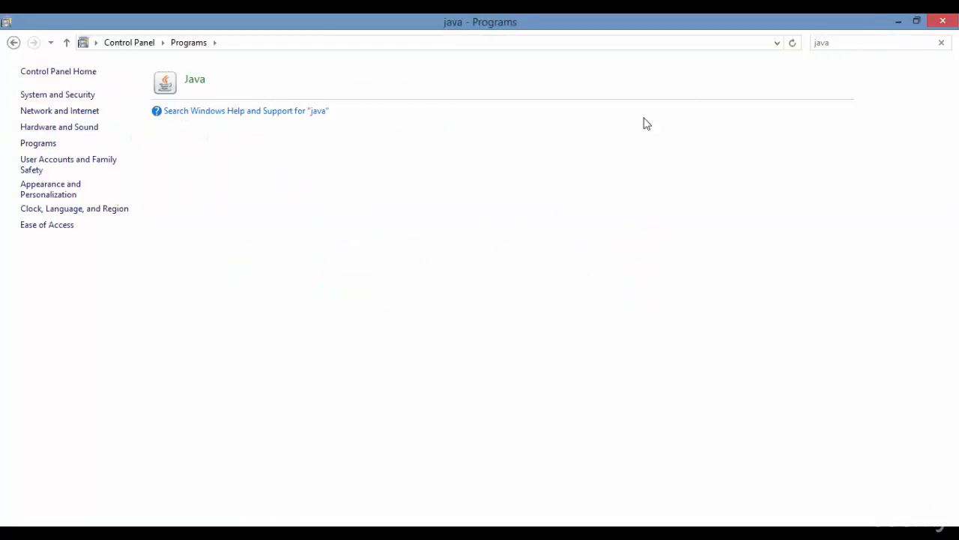
pyautogui.click(135, 42)
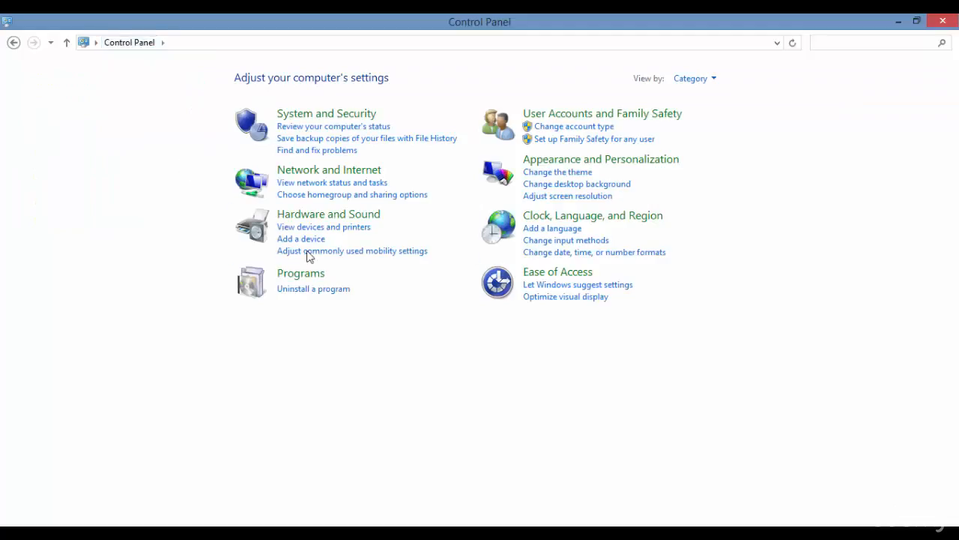
# Open Programs and Features and search the installed programs for "java".
pyautogui.click(301, 274)
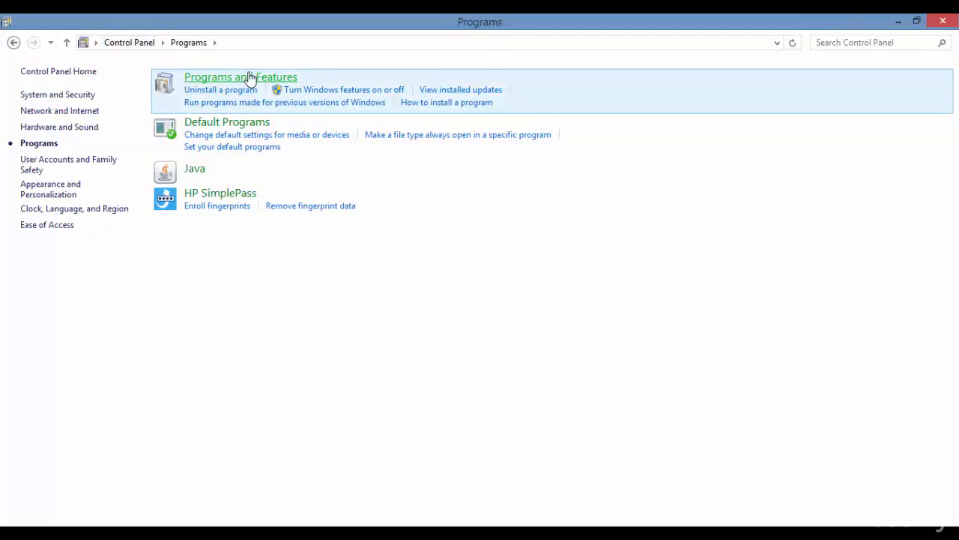
pyautogui.click(249, 78)
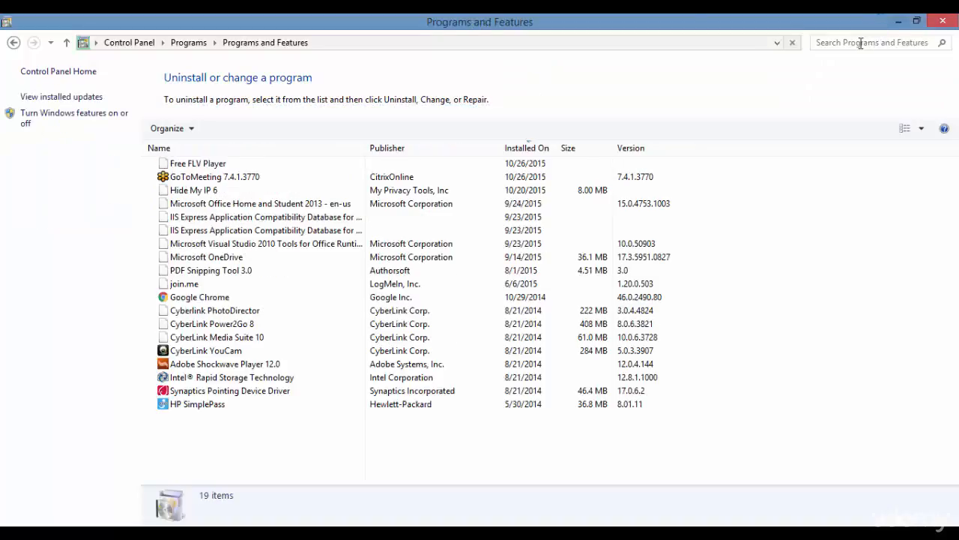
pyautogui.click(860, 43)
pyautogui.write('java')
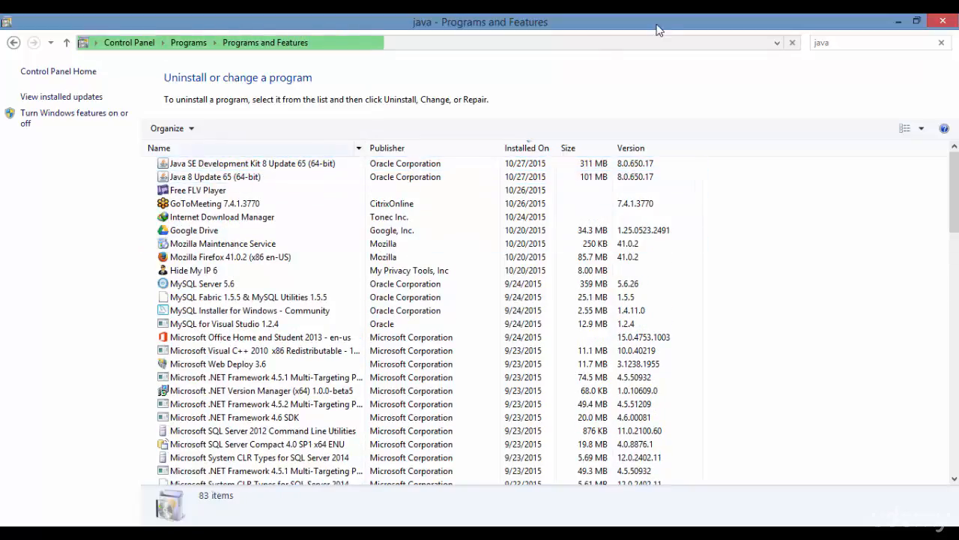
# Close Programs and Features and browse in File Explorer to the Java folder under C:\Program Files.
pyautogui.click(942, 21)
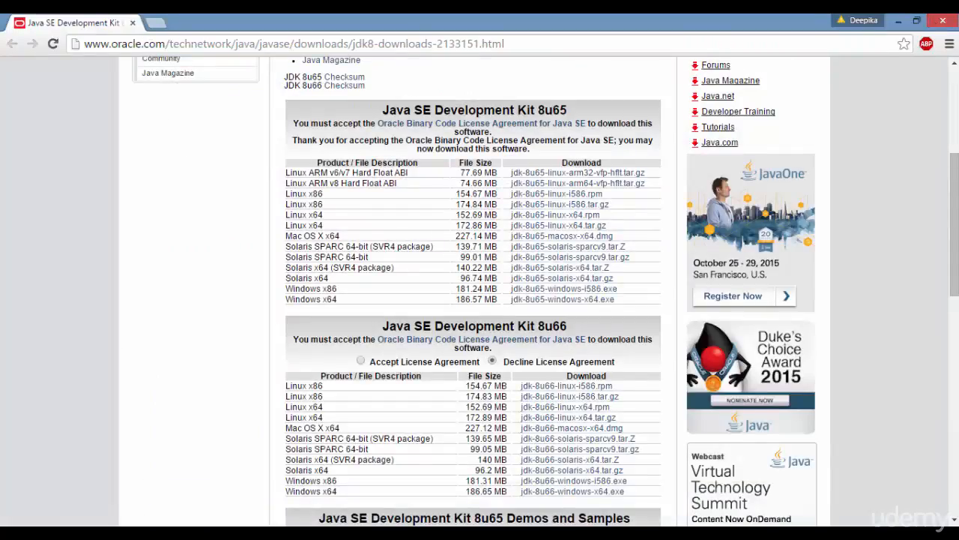
pyautogui.press('super')
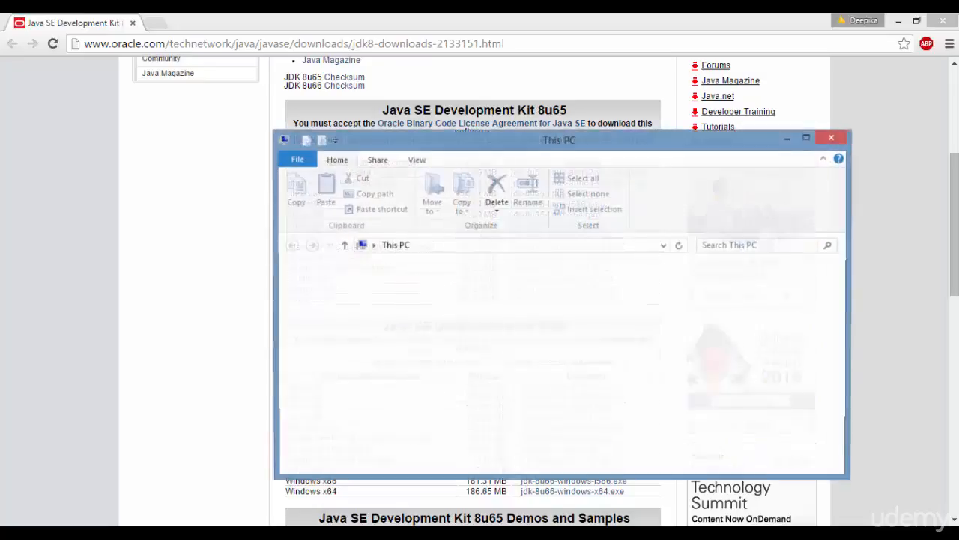
pyautogui.click(807, 137)
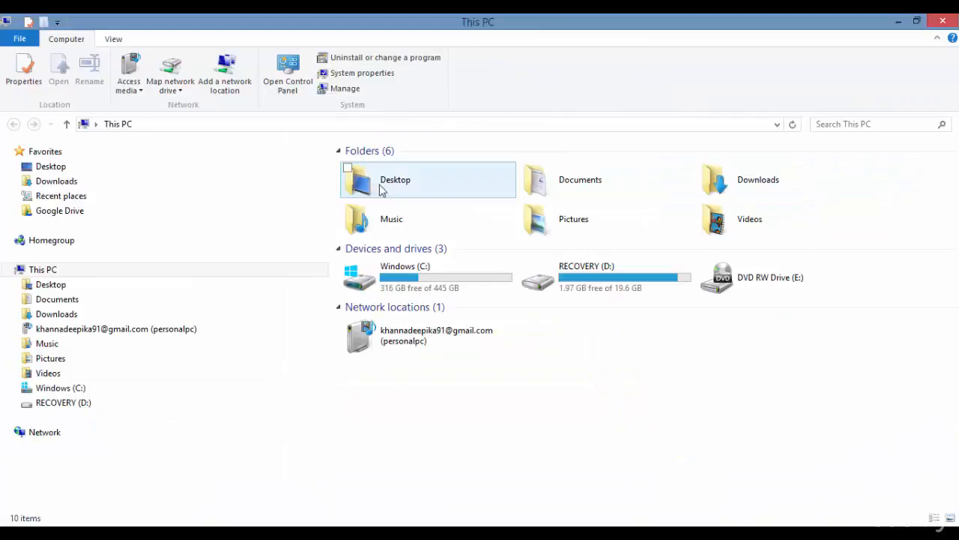
pyautogui.doubleClick(428, 288)
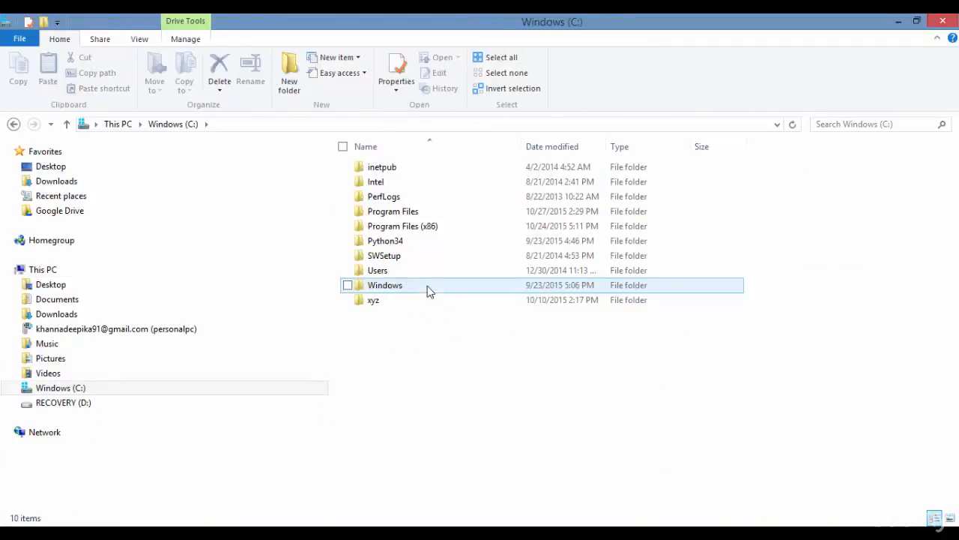
pyautogui.click(395, 271)
pyautogui.doubleClick(393, 212)
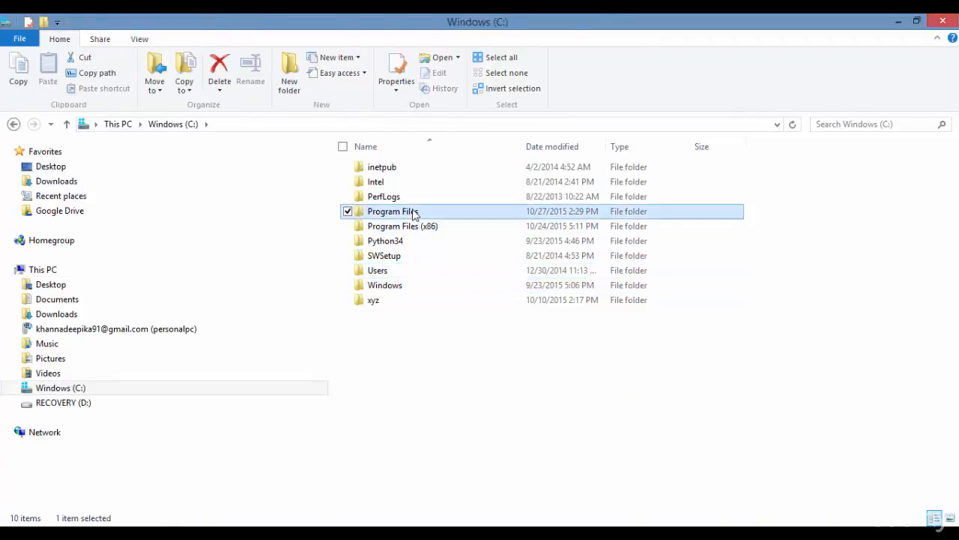
pyautogui.doubleClick(375, 285)
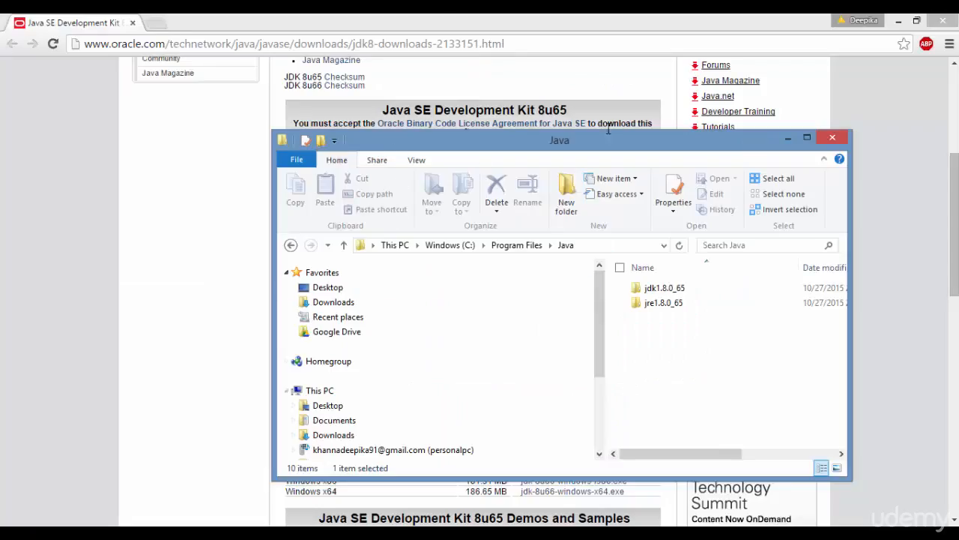
pyautogui.click(807, 138)
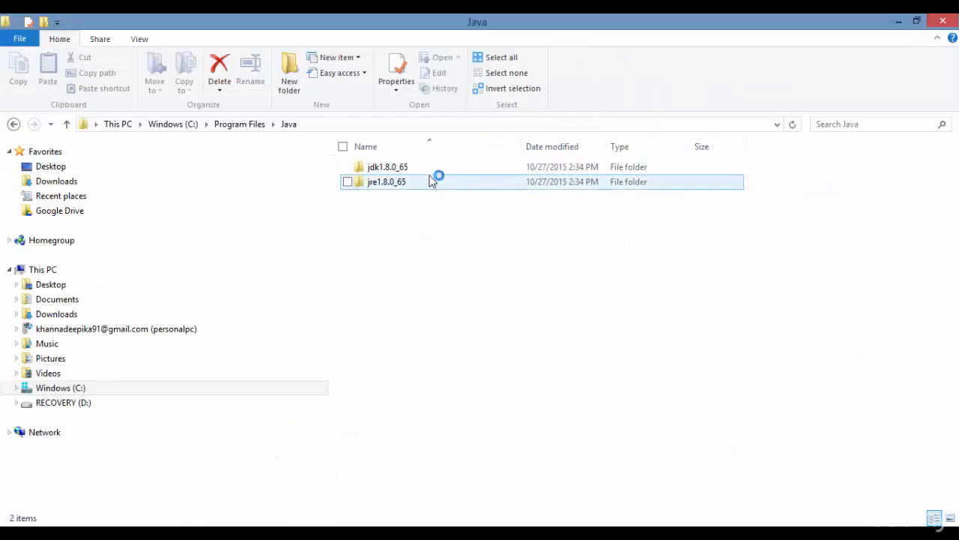
# Open the bin folder inside jdk1.8.0_65 and copy its full path, C:\Program Files\Java\jdk1.8.0_65\bin.
pyautogui.doubleClick(412, 170)
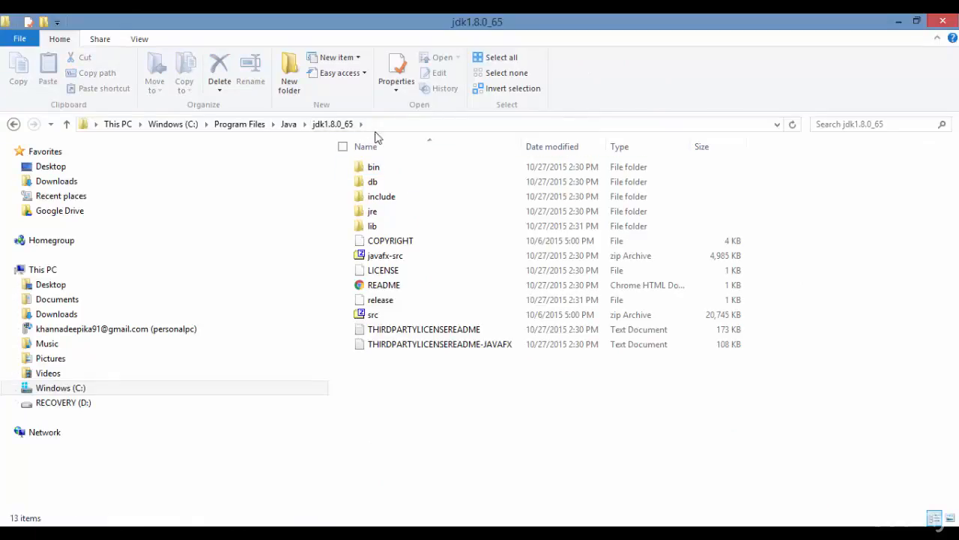
pyautogui.doubleClick(377, 165)
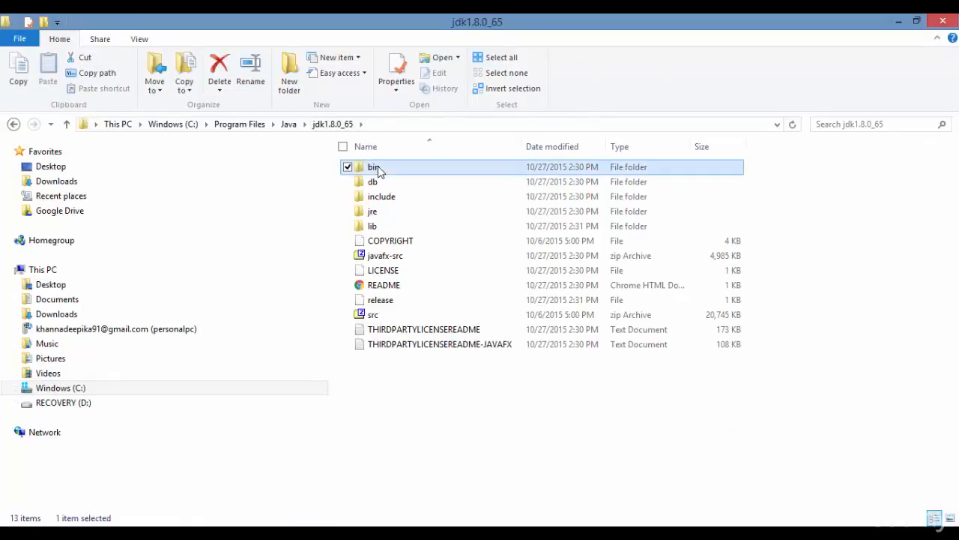
pyautogui.click(408, 125)
pyautogui.hotkey('ctrl', 'c')
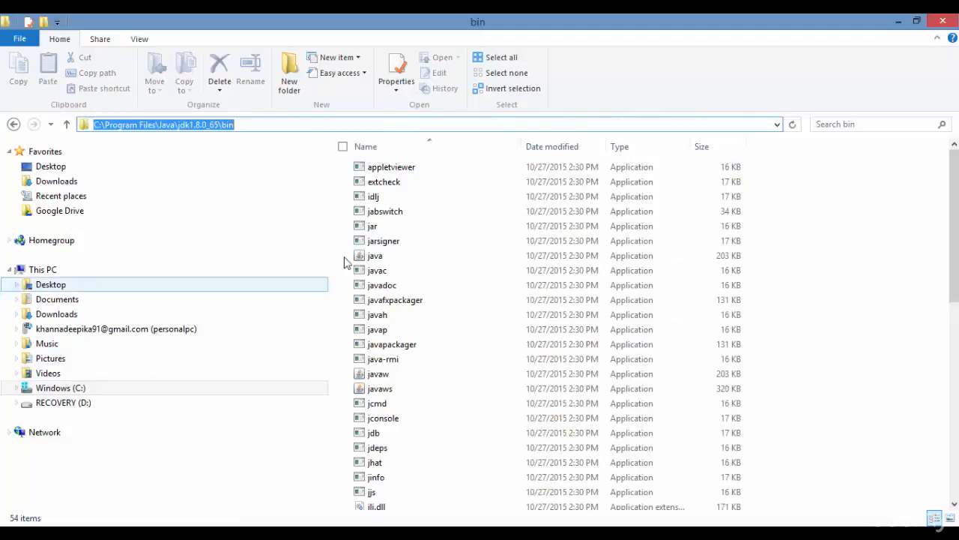
# Open the computer's system properties, go to the advanced system settings and open Environment Variables.
pyautogui.rightClick(52, 272)
pyautogui.click(48, 468)
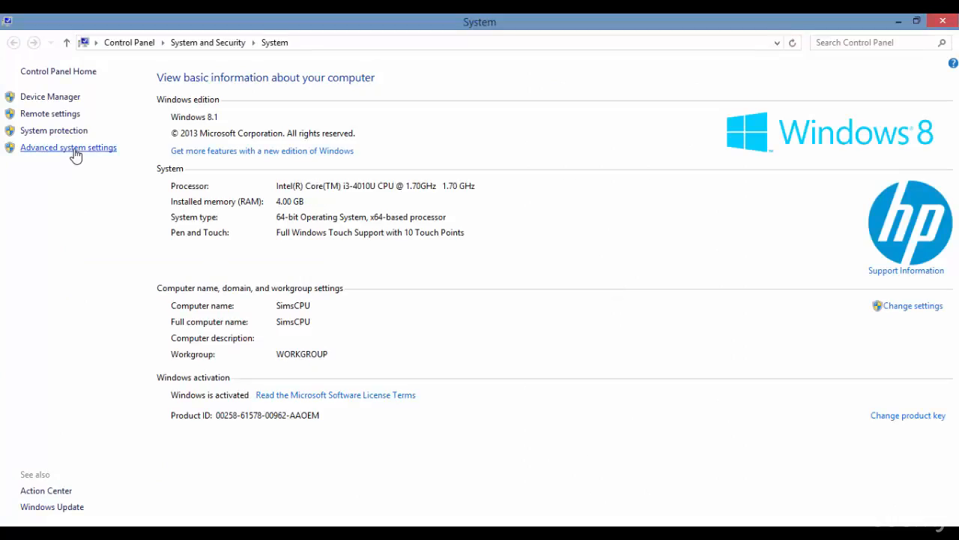
pyautogui.click(75, 153)
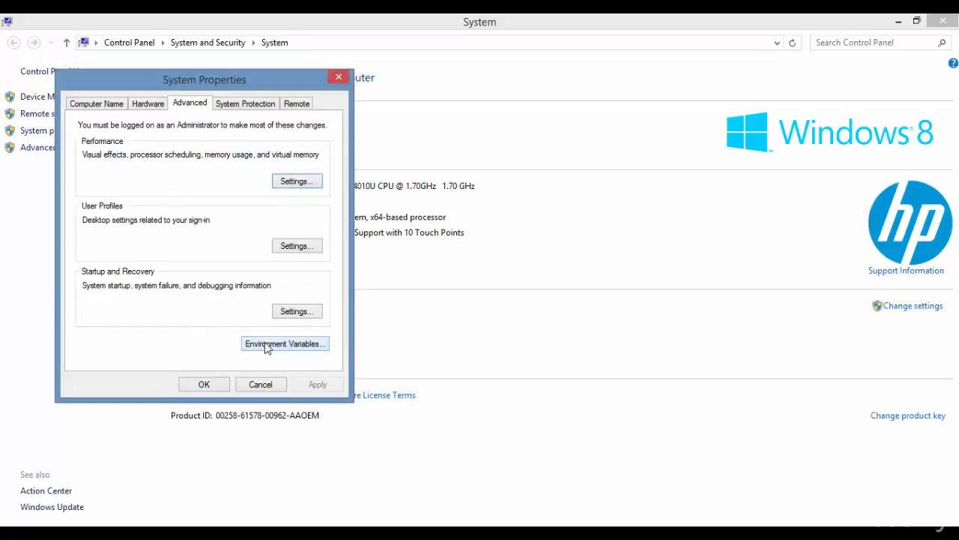
pyautogui.click(266, 345)
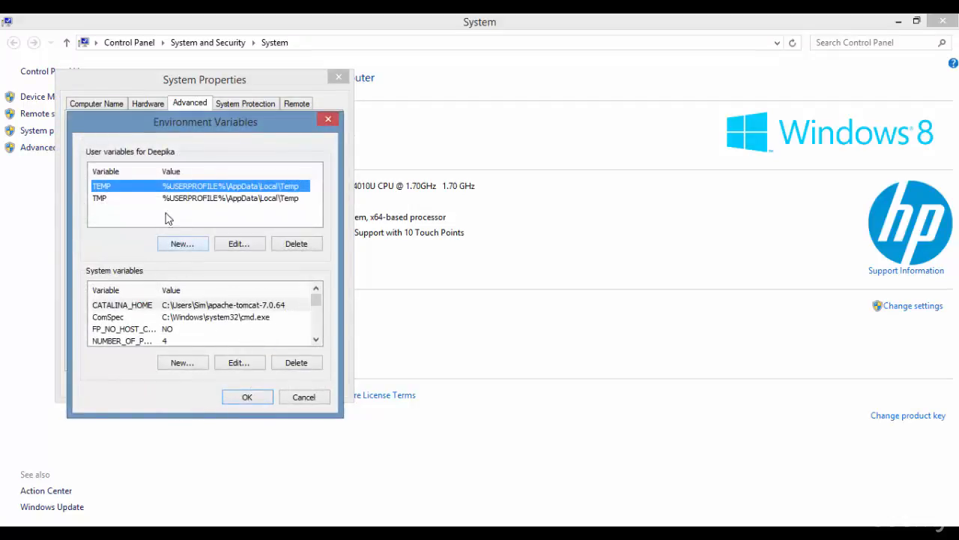
# Create a system variable named JAVA_HOME with the value C:\Program Files\Java\jdk1.8.0_65\bin.
pyautogui.click(315, 339)
pyautogui.click(315, 291)
pyautogui.click(316, 339)
pyautogui.click(316, 339)
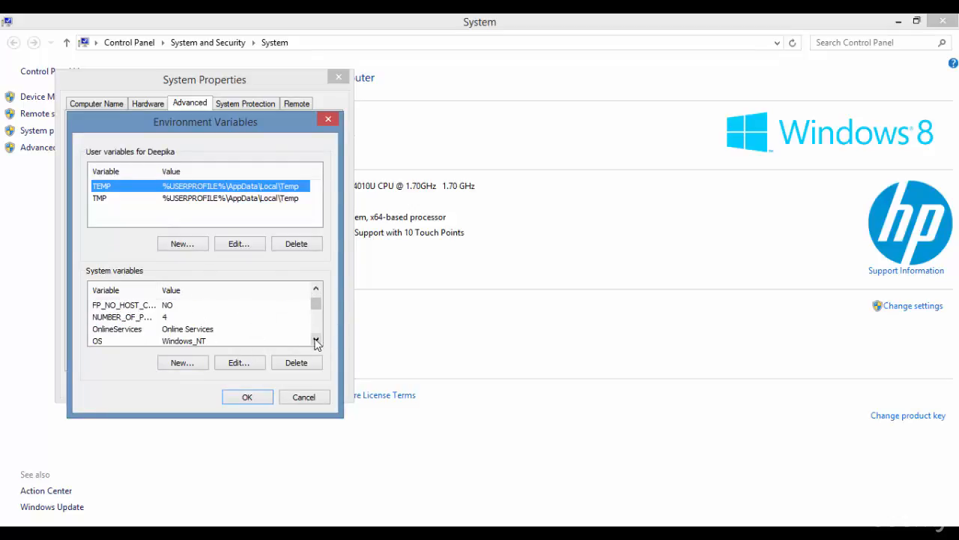
pyautogui.click(184, 364)
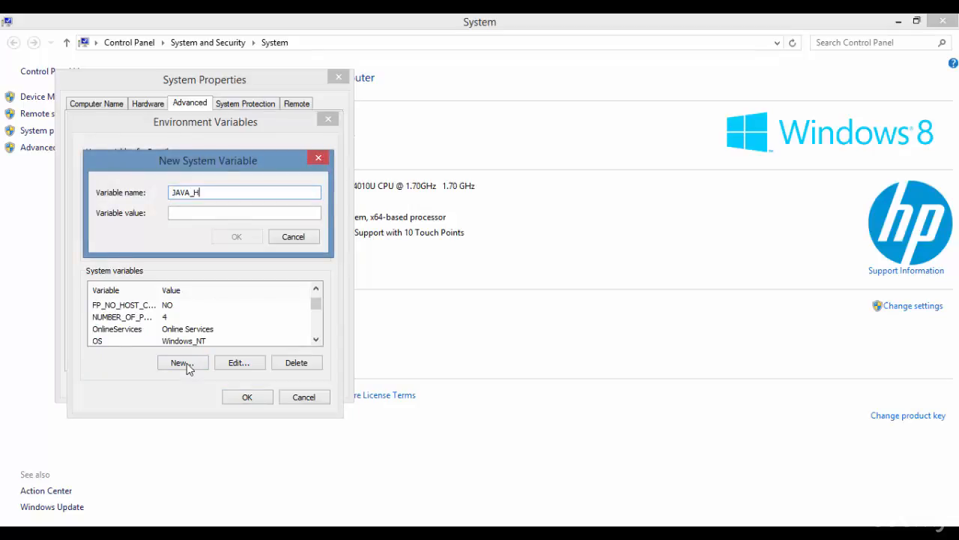
pyautogui.press('Tab')
pyautogui.hotkey('ctrl', 'v')
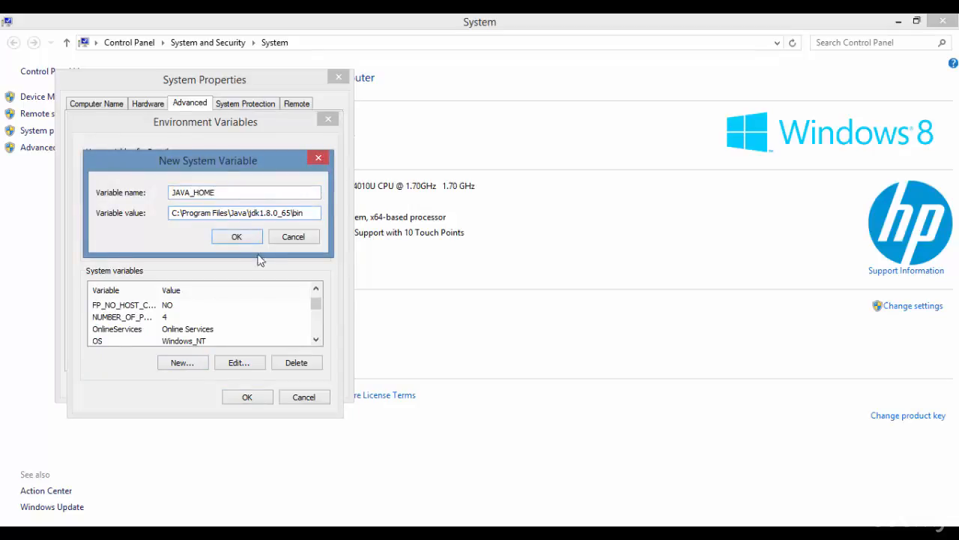
pyautogui.click(243, 237)
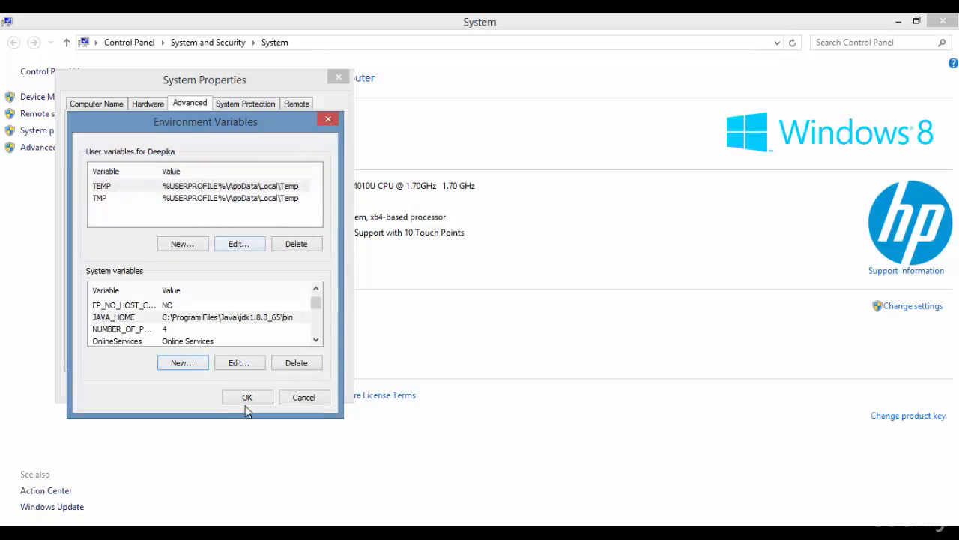
# Append ;%JAVA_HOME% to the end of the Path system variable and save the environment variable changes.
pyautogui.click(316, 339)
pyautogui.click(316, 340)
pyautogui.click(316, 340)
pyautogui.click(316, 340)
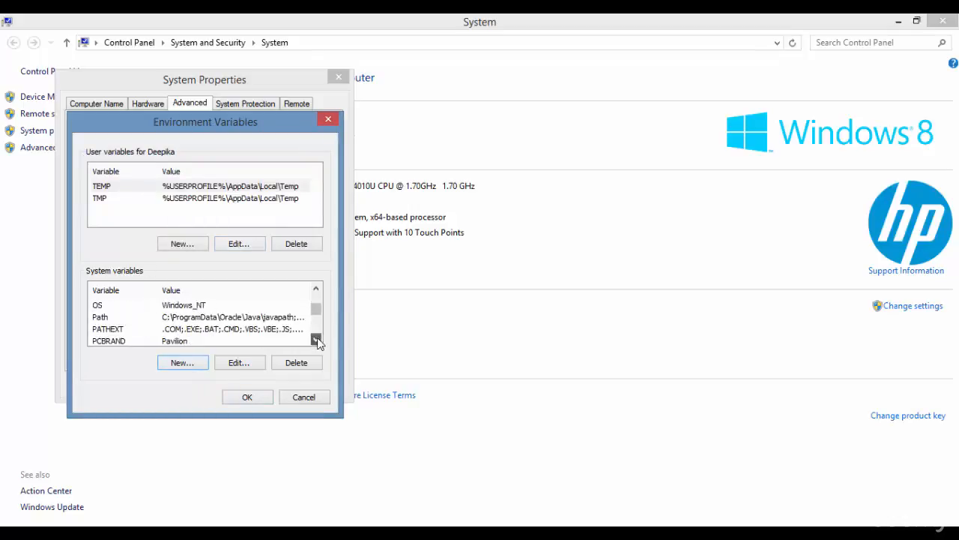
pyautogui.click(316, 339)
pyautogui.doubleClick(283, 306)
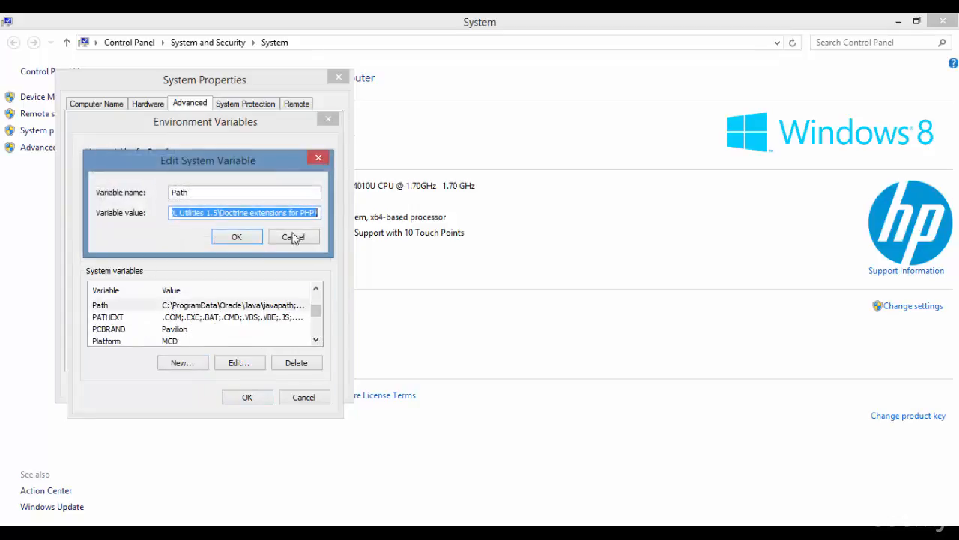
pyautogui.click(318, 214)
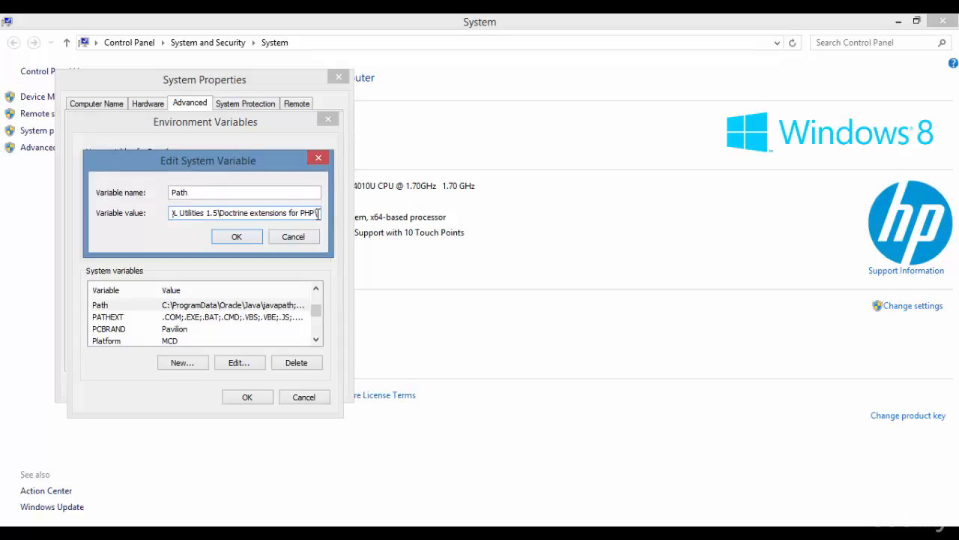
pyautogui.write(';')
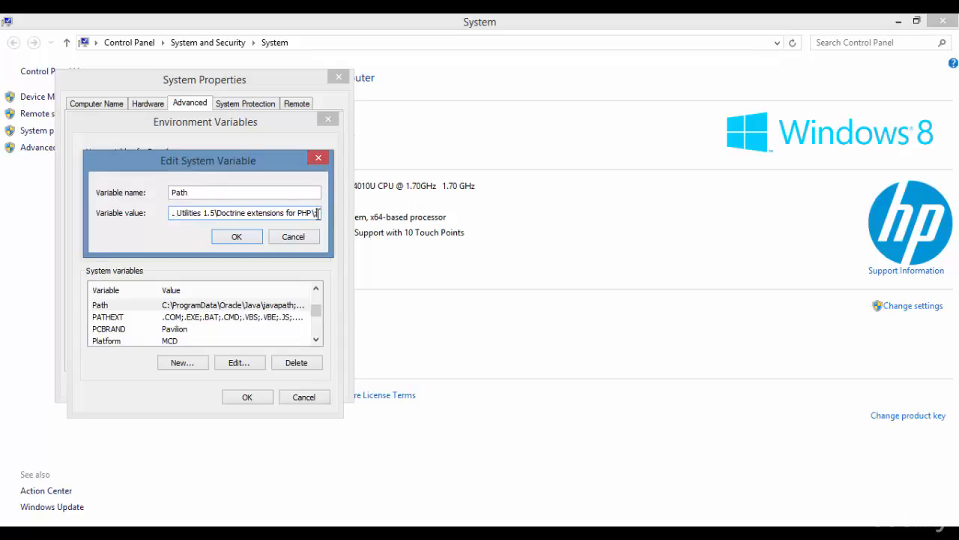
pyautogui.write('%JA')
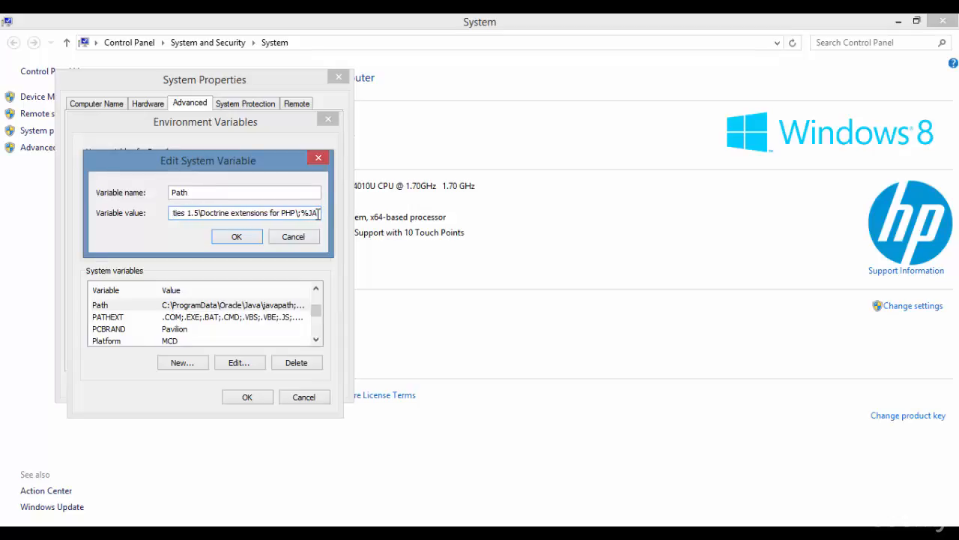
pyautogui.write('VA_HOME')
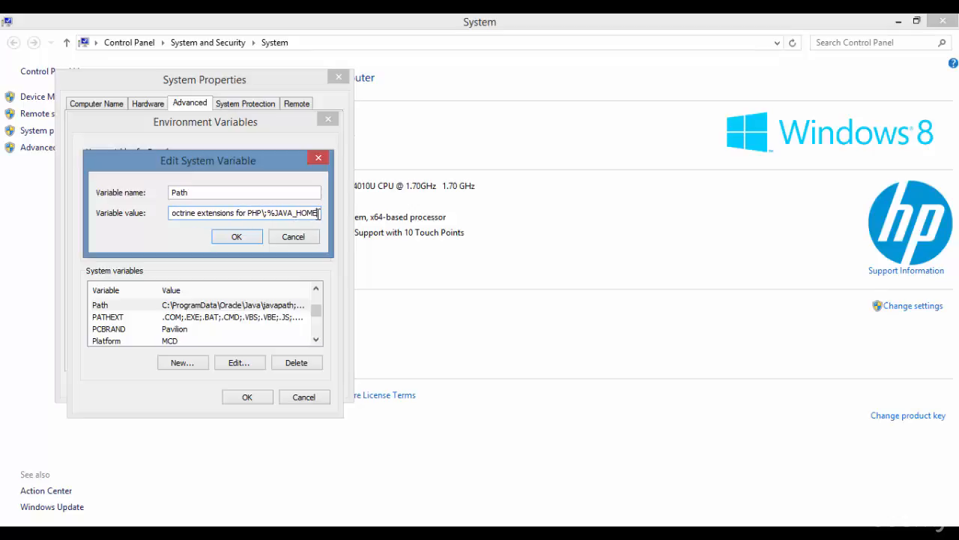
pyautogui.write('%')
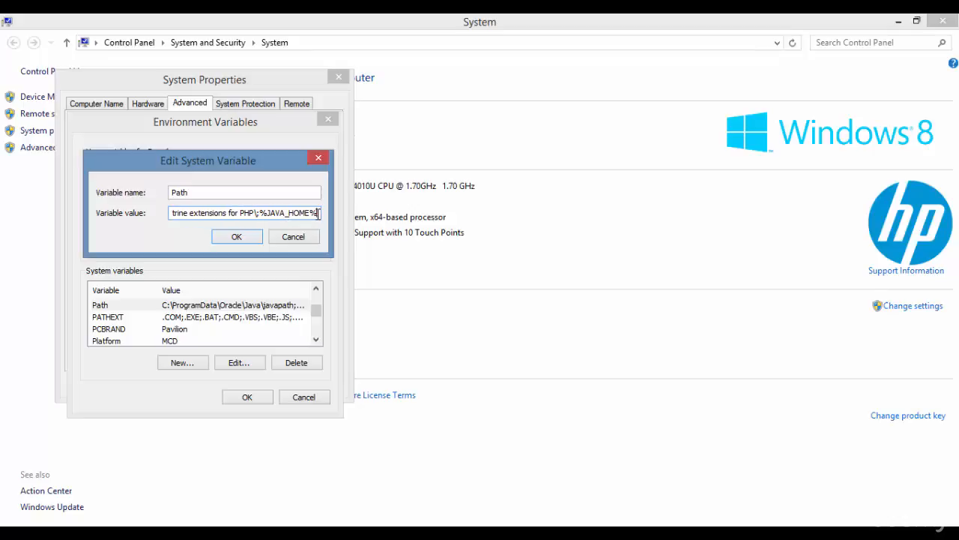
pyautogui.click(253, 239)
pyautogui.click(249, 398)
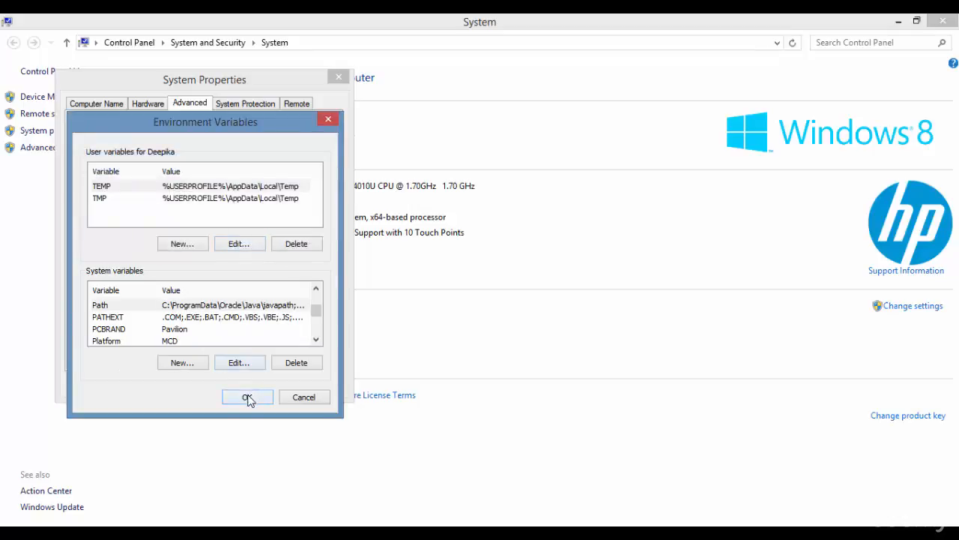
pyautogui.click(251, 399)
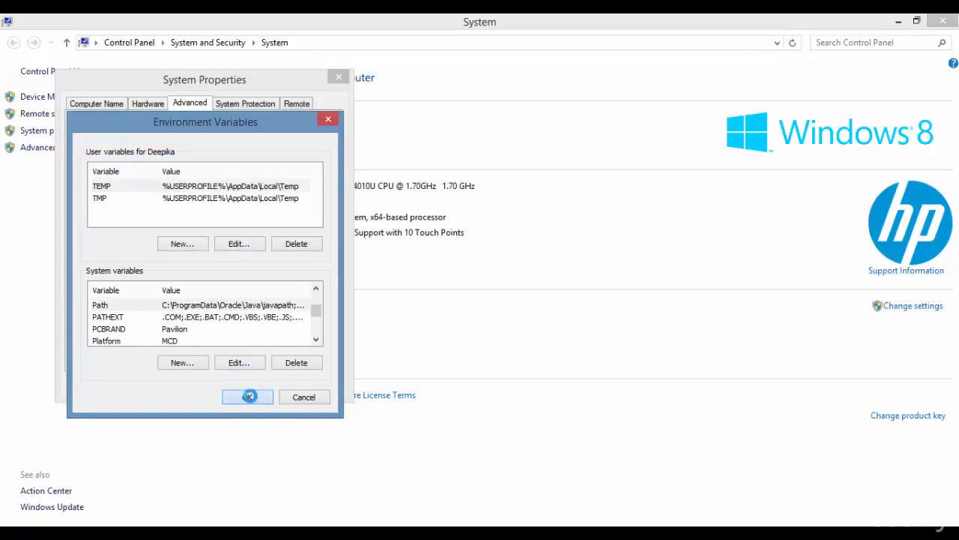
pyautogui.click(214, 387)
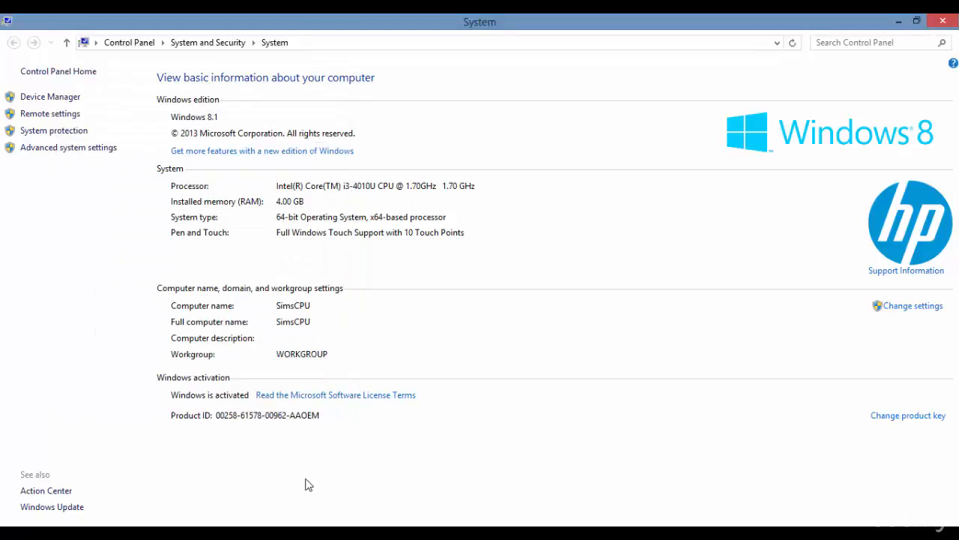
# Open a Command Prompt with cmd, change to the C: root with cd\ and run java -version.
pyautogui.press('super+r')
pyautogui.write('cm')
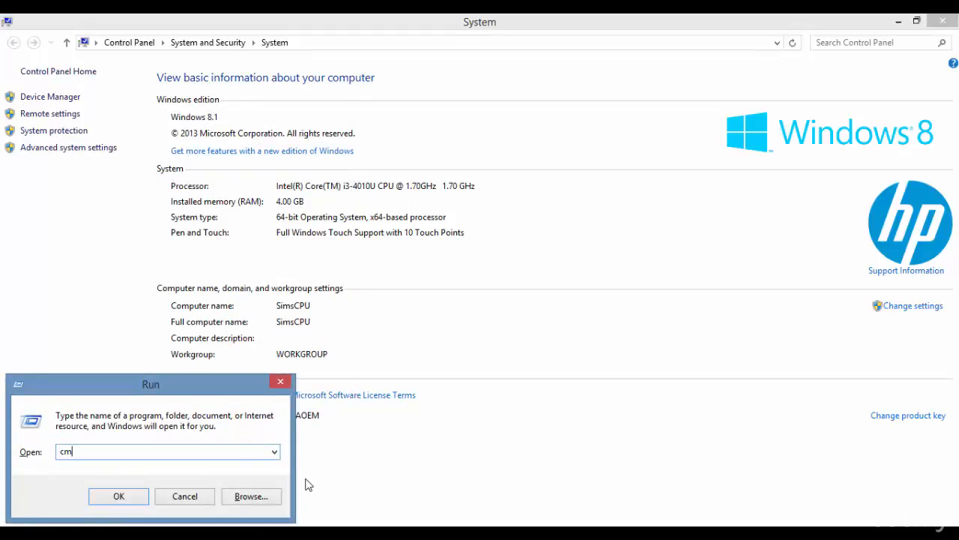
pyautogui.write('d')
pyautogui.press('Return')
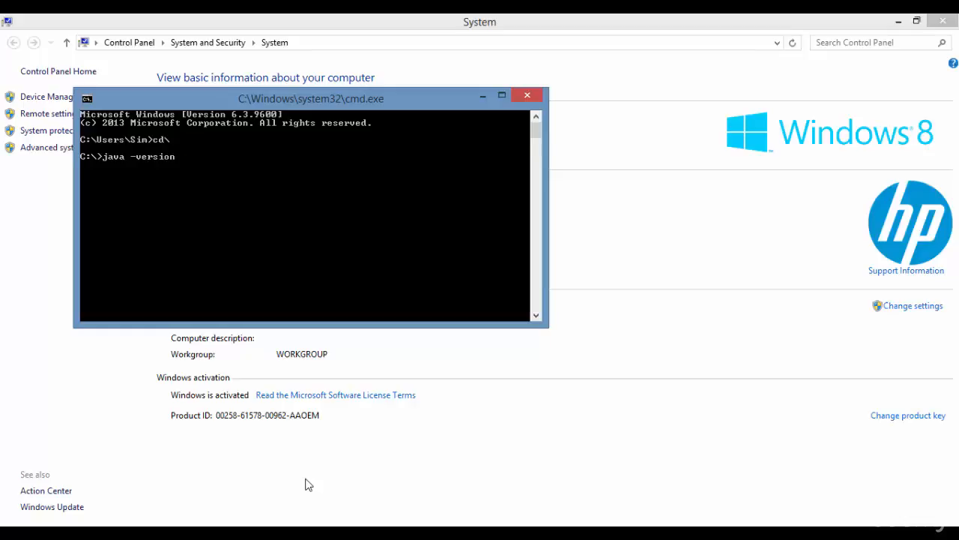
pyautogui.press('Return')
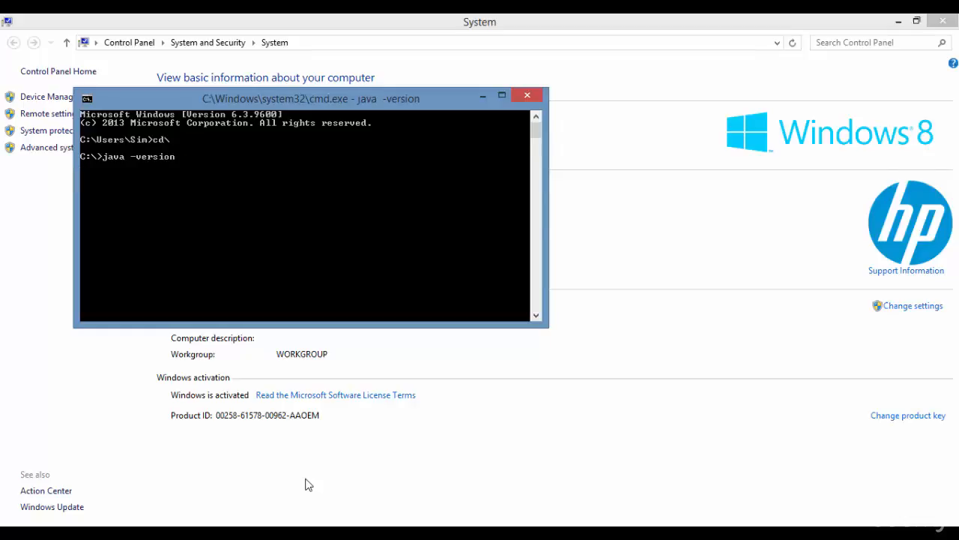